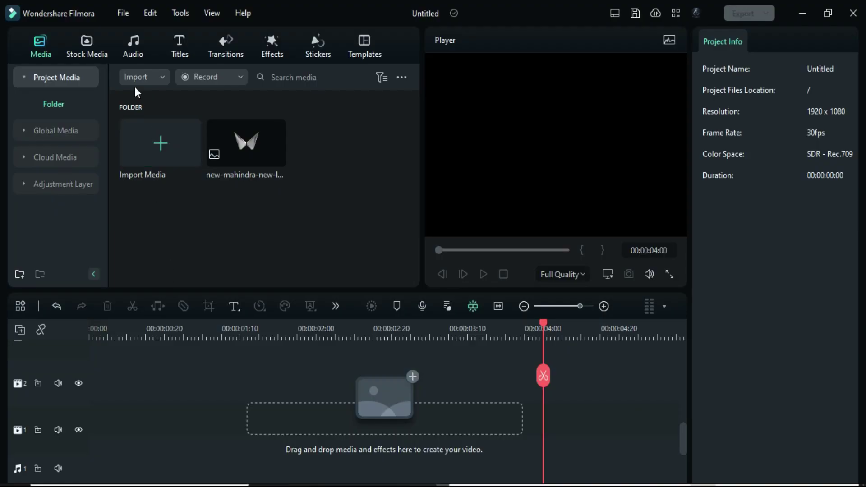
Place the coral Sample Color Gradient 01 from Gradient Color stock on track 6 at 00:00.
left_click(100, 52)
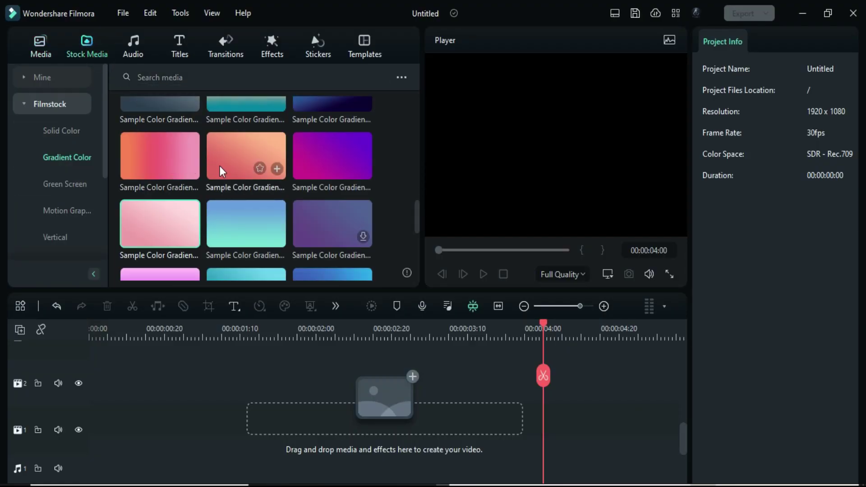
mouse_move(240, 169)
left_mouse_down()
mouse_move(178, 358)
mouse_move(93, 440)
left_mouse_up()
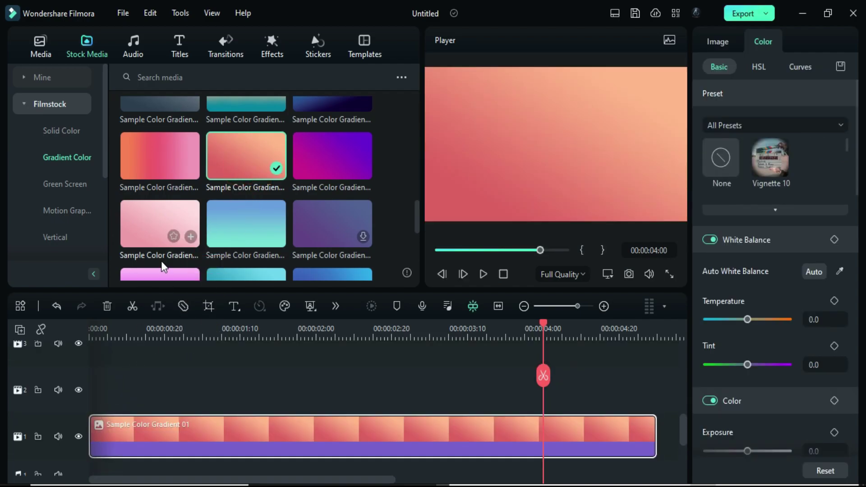
scroll(147, 406, "up", 3)
left_click_drag(123, 325, 97, 317)
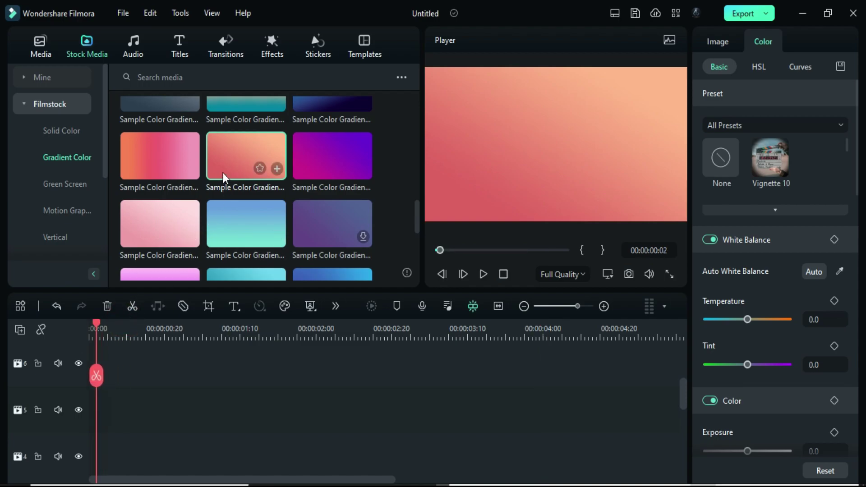
left_click_drag(223, 173, 105, 384)
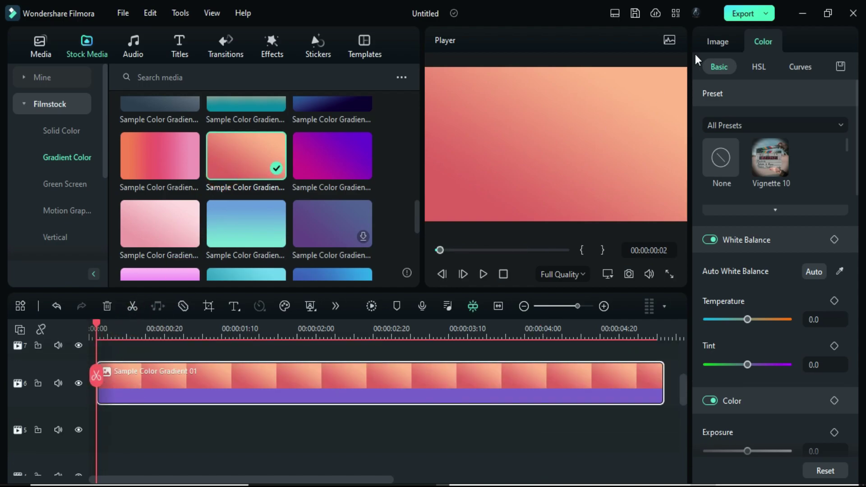
Give the gradient an ellipse mask with Width 30 and Scale 1.
left_click(715, 44)
left_click(767, 156)
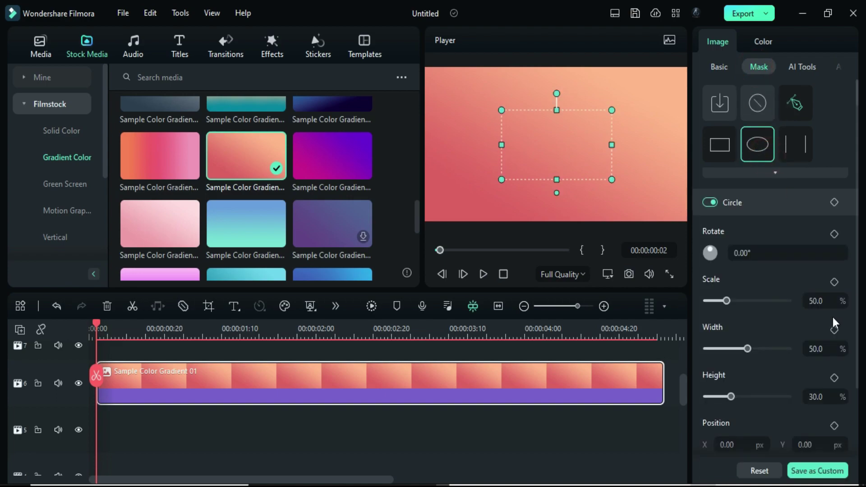
double_click(815, 348)
type("30")
key("Return")
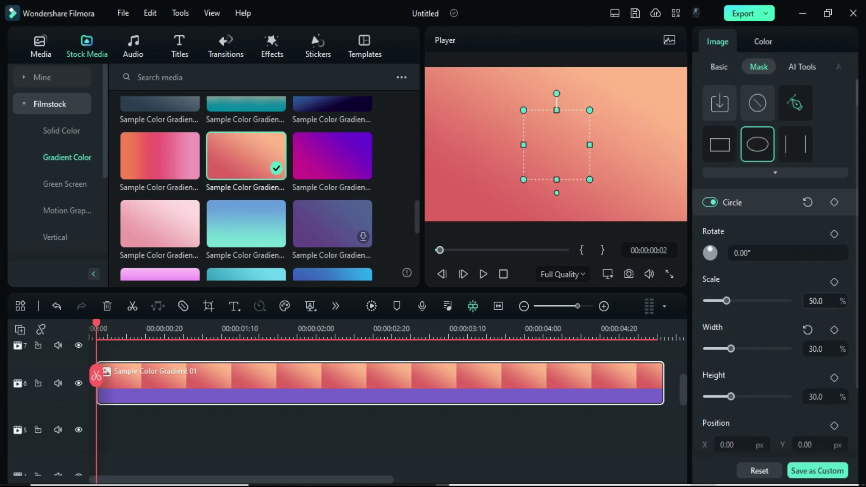
double_click(815, 300)
type("1")
key("Return")
scroll(775, 345, "down", 2)
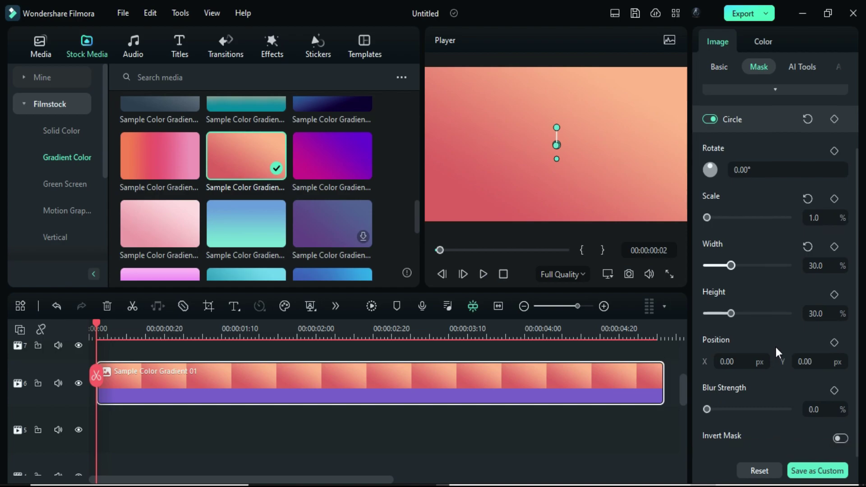
scroll(765, 221, "up", 2)
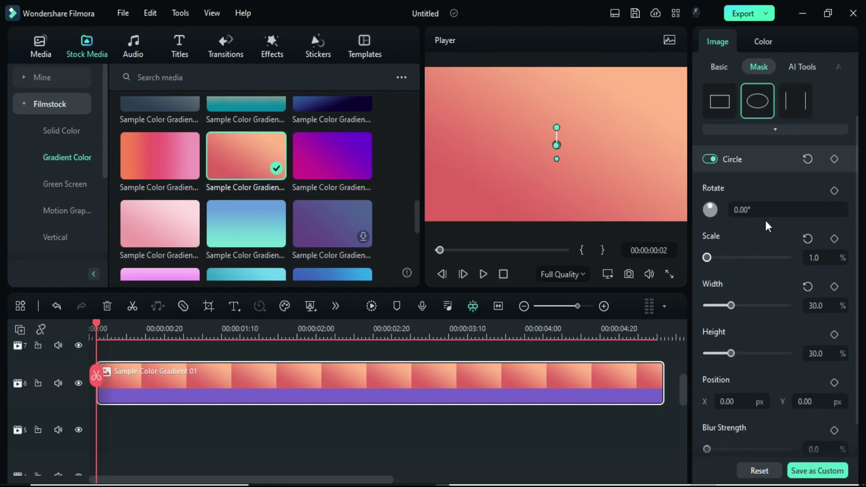
Enable Drop Shadow with Angle 90°, Distance 1 and Blur 30.
left_click(719, 68)
scroll(750, 369, "down", 3)
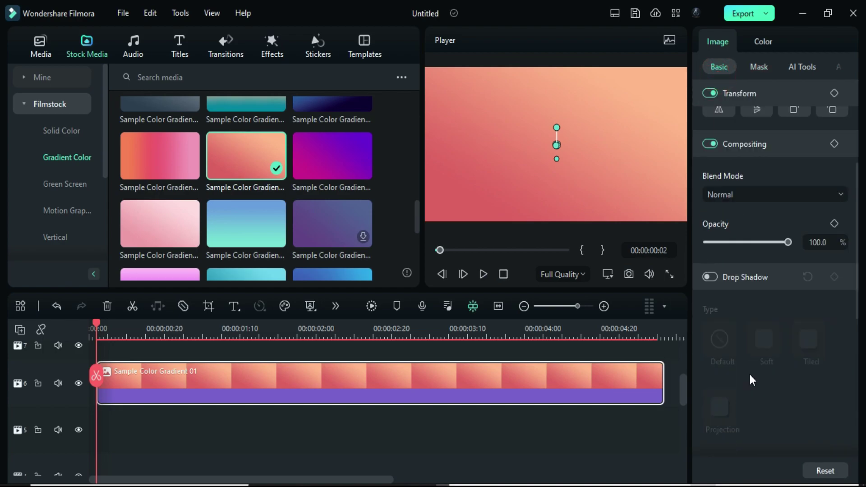
left_click(711, 277)
scroll(800, 343, "down", 3)
left_click(779, 291)
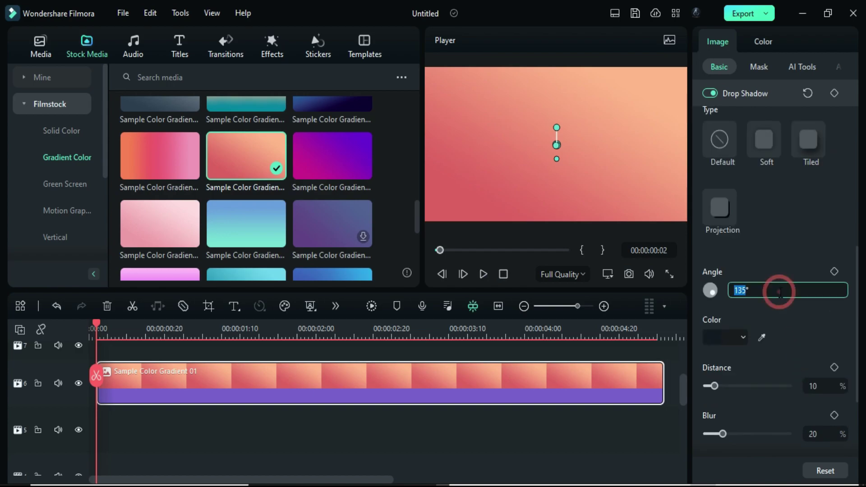
type("90")
key("Return")
left_click(814, 387)
type("1")
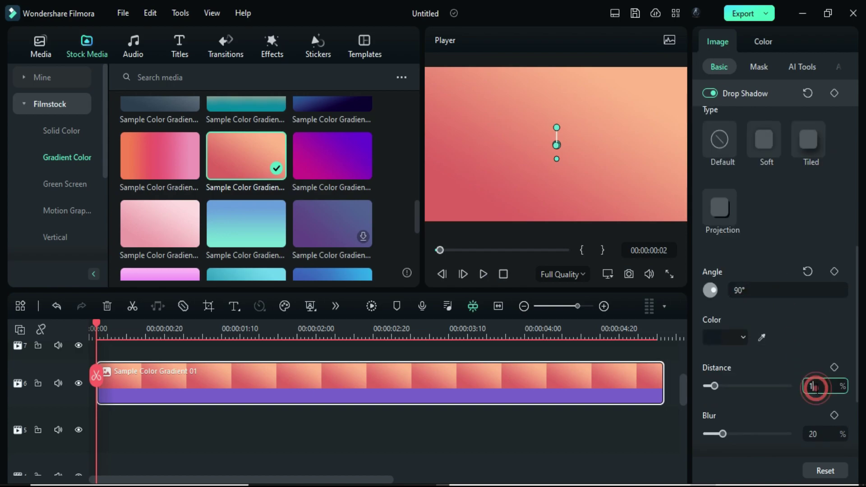
left_click(814, 434)
type("30")
key("Return")
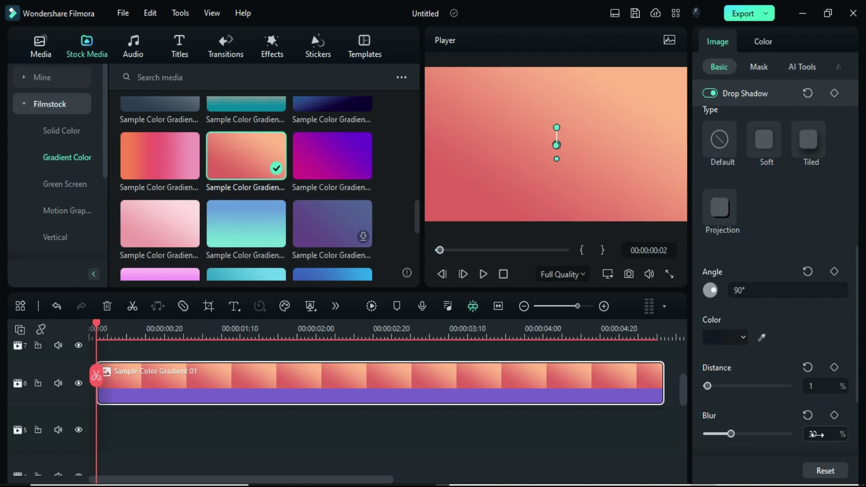
Keyframe the mask Scale at 1, 19.5, 119 and 151.5 every five frames.
left_click(761, 71)
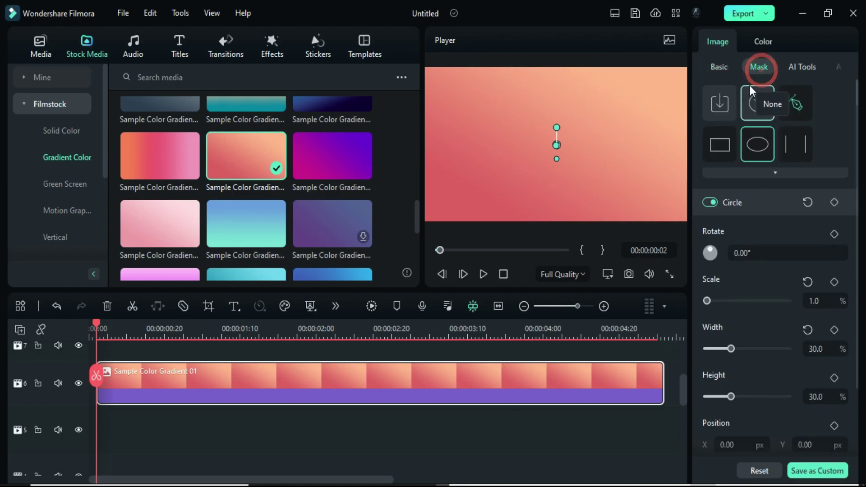
left_click(834, 282)
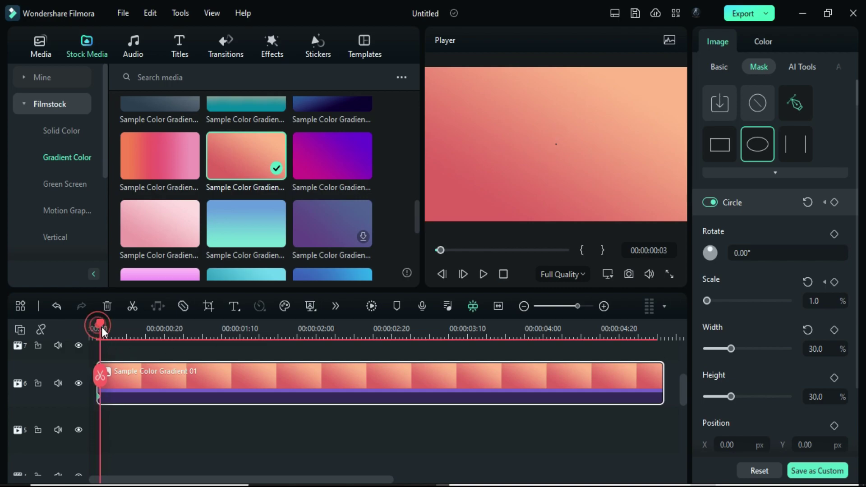
left_click_drag(95, 319, 107, 329)
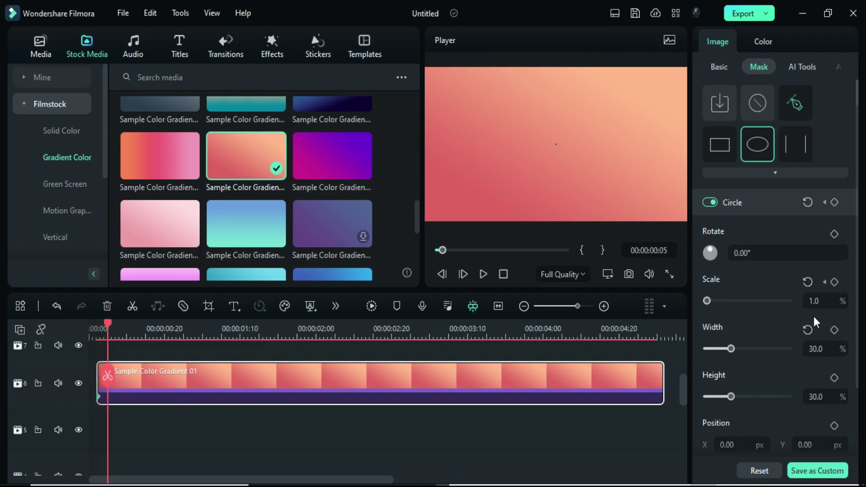
left_click_drag(814, 301, 816, 302)
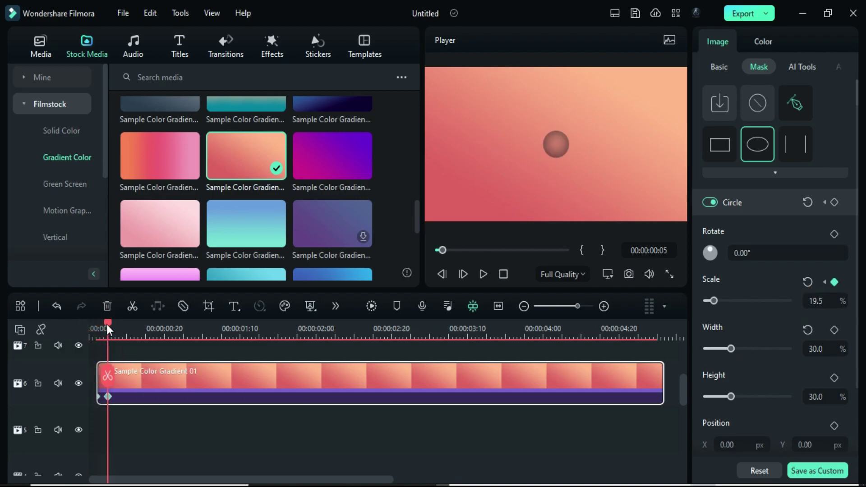
left_click_drag(106, 324, 126, 344)
left_click(816, 300)
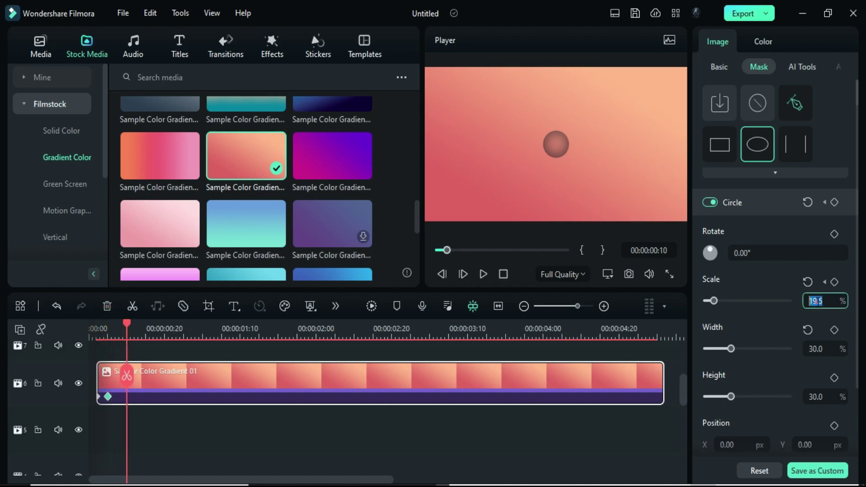
type("119")
key("Return")
left_click_drag(139, 329, 146, 341)
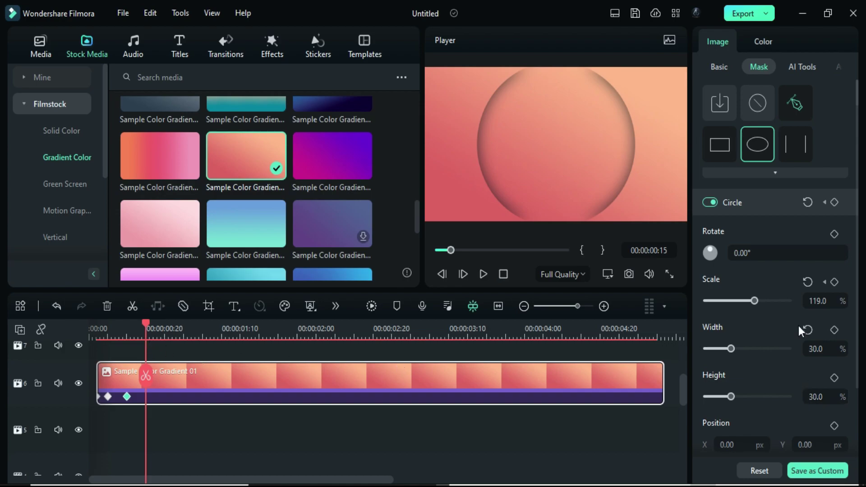
left_click(816, 301)
type("151")
key("Return")
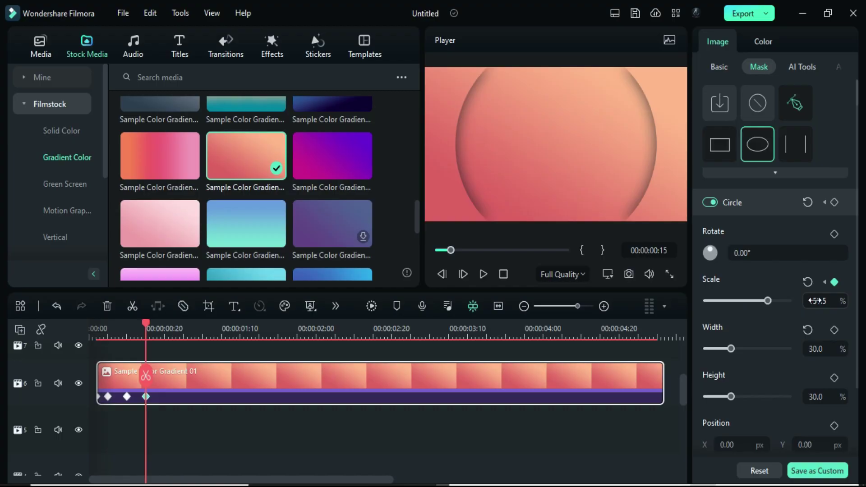
Continue the mask Scale keyframes at 167.5, 173, and about 176 at 2:00.
left_click_drag(146, 326, 164, 336)
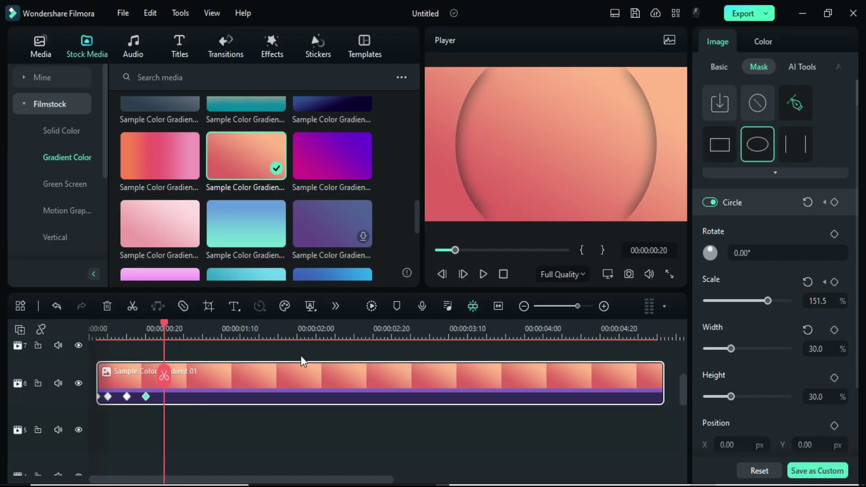
left_click(814, 301)
type("167.5")
key("Return")
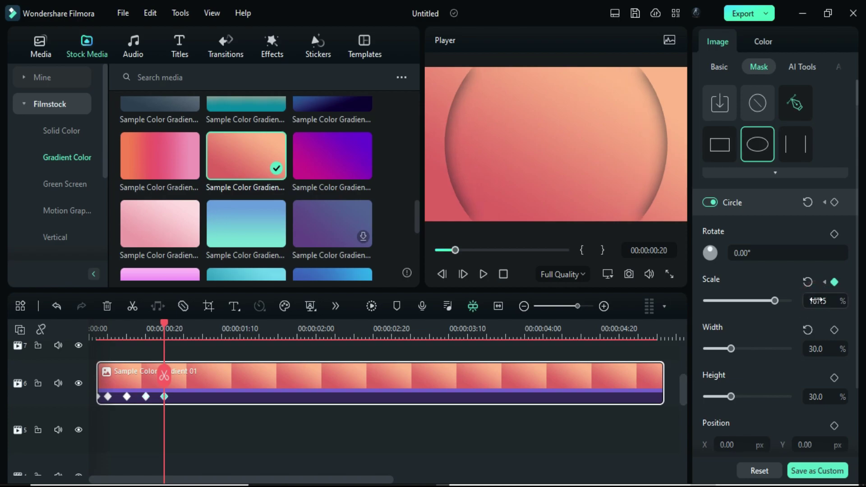
left_click_drag(170, 332, 185, 343)
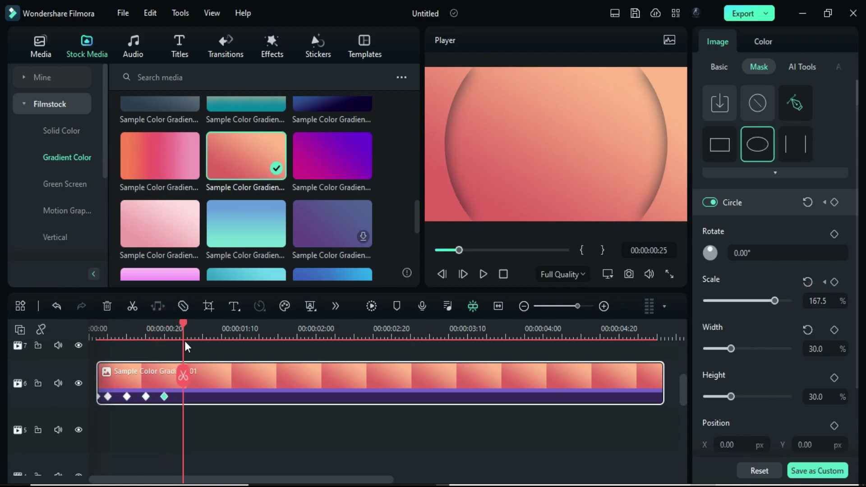
left_click(815, 300)
type("173")
key("Return")
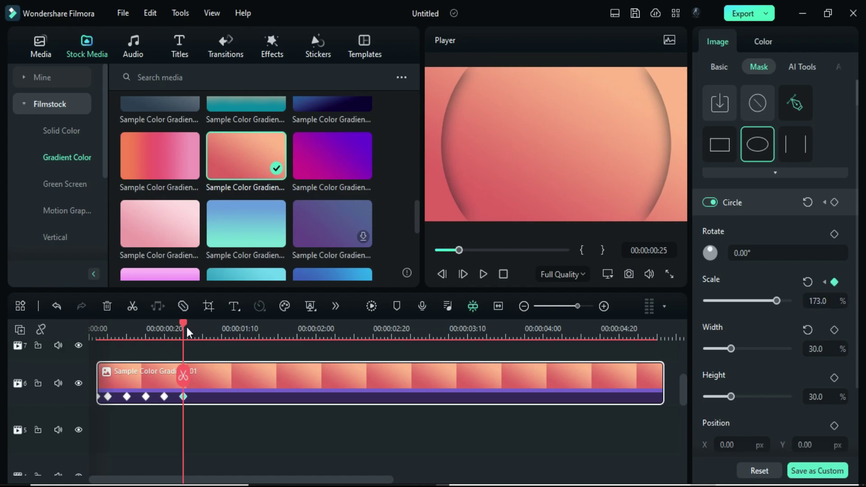
left_click_drag(187, 327, 316, 359)
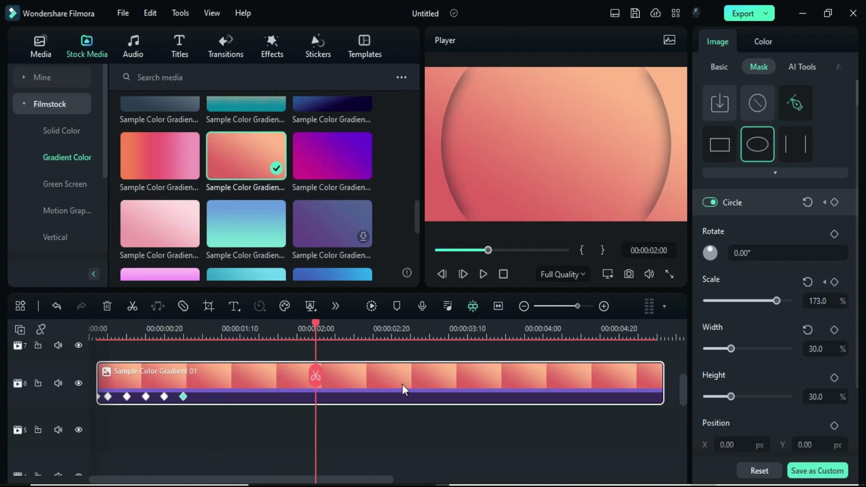
left_click(828, 300)
type("176")
key("Return")
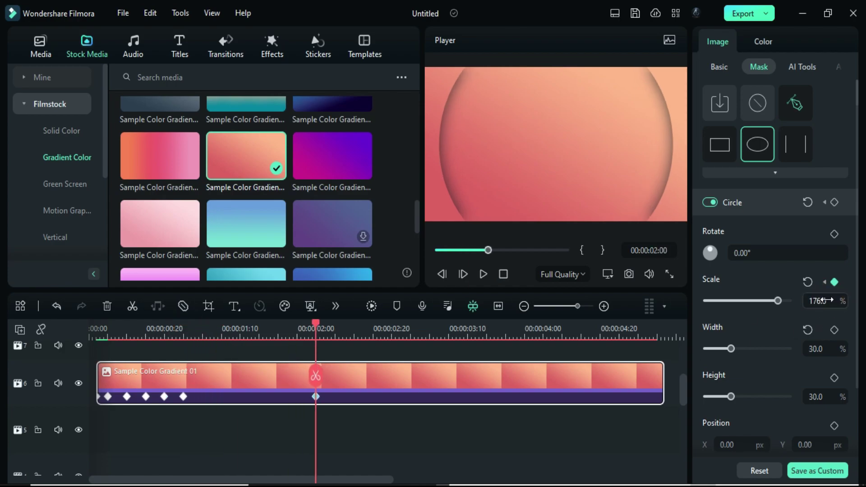
Add the pink gradient to track 5 and trim it to about five seconds.
left_click(311, 322)
left_click_drag(312, 322, 113, 318)
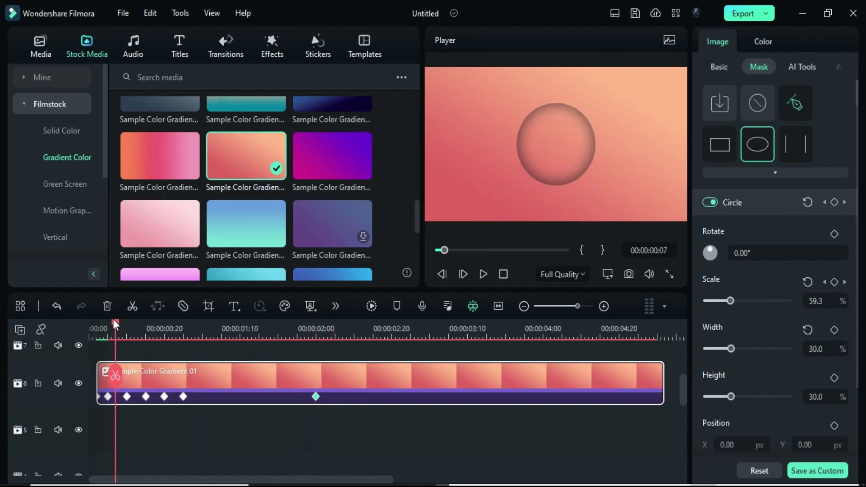
mouse_move(137, 211)
left_mouse_down()
mouse_move(121, 444)
mouse_move(116, 436)
left_mouse_up()
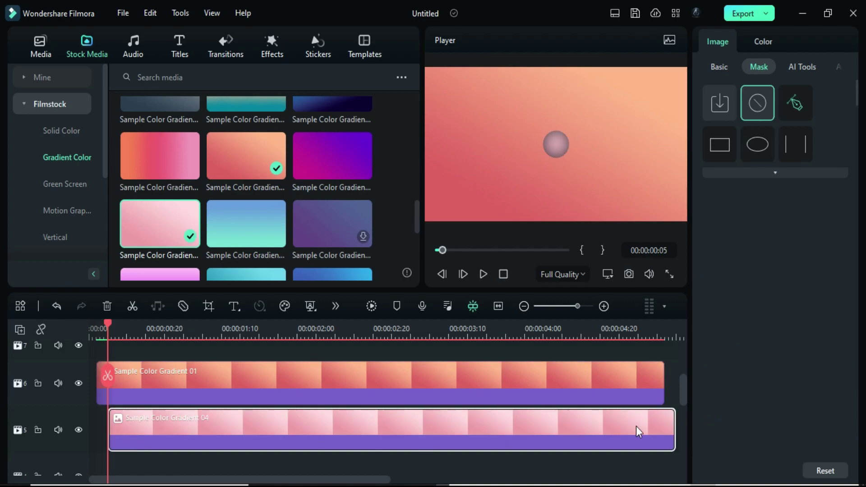
left_click_drag(672, 428, 650, 426)
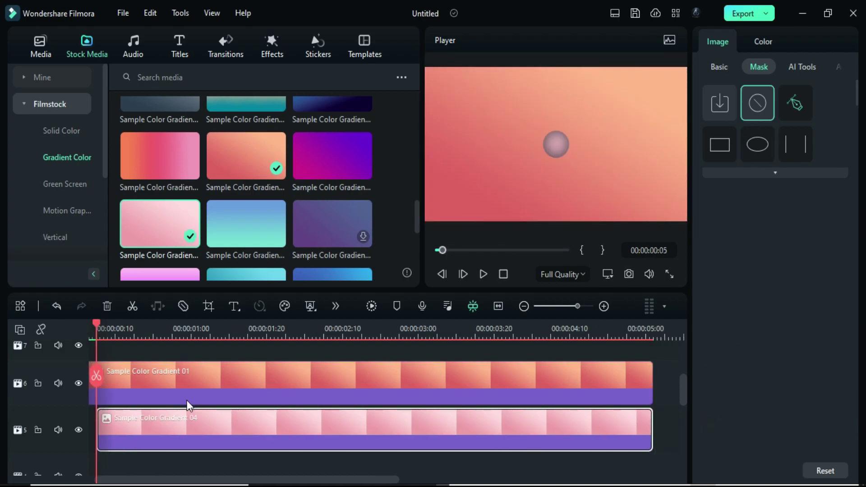
Give the pink gradient a circle mask with Width 30 and Scale 1.
left_click(757, 143)
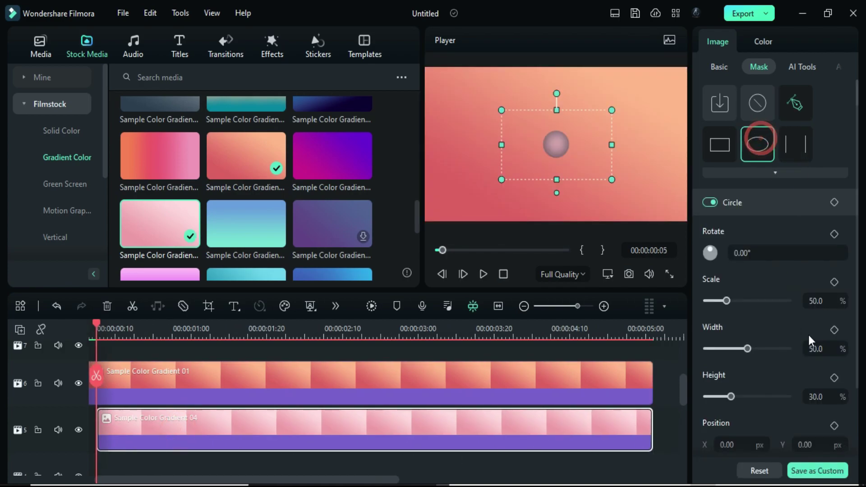
left_click(815, 348)
type("30")
key("Return")
left_click(816, 301)
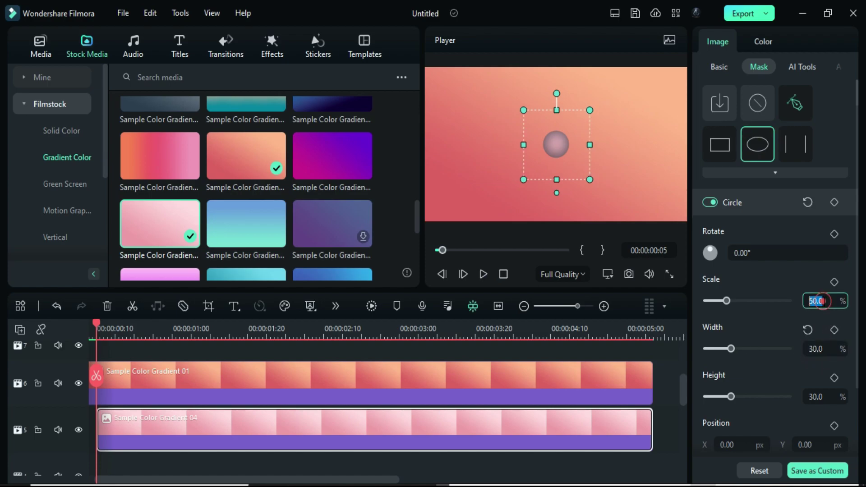
type("1")
key("Return")
scroll(787, 323, "down", 1)
scroll(788, 271, "down", 1)
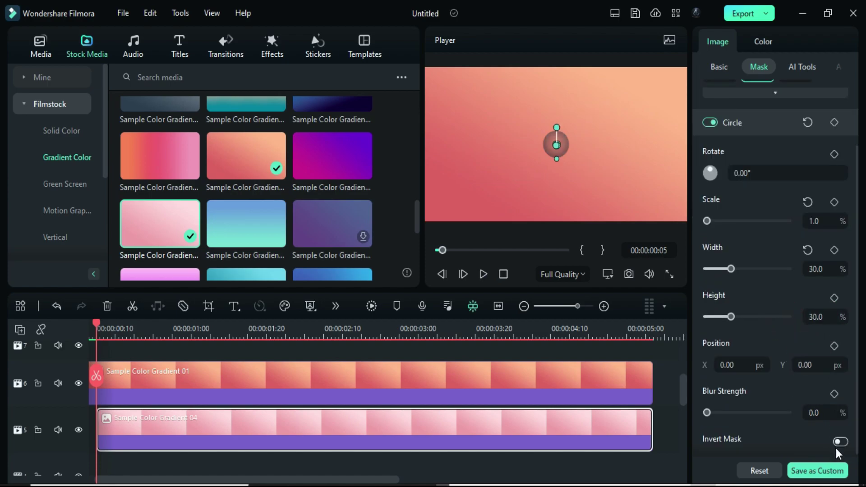
Enable its Drop Shadow with a 90° angle.
left_click(719, 67)
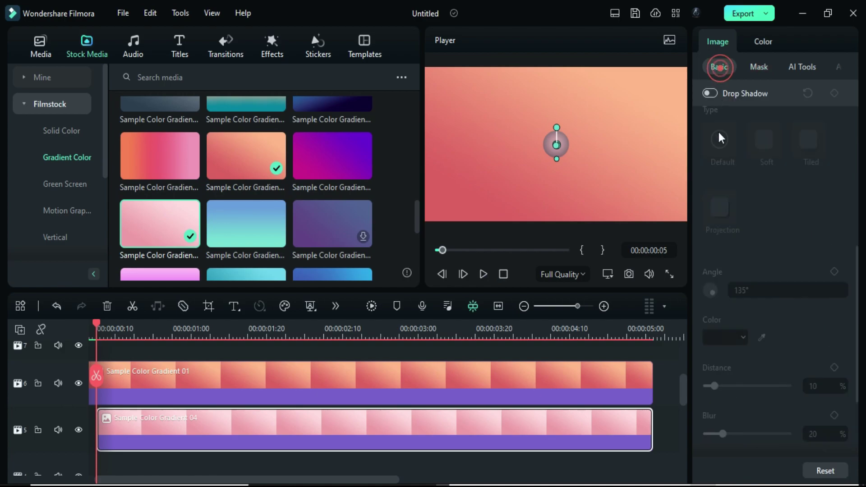
left_click(710, 93)
double_click(752, 289)
type("90")
left_click(818, 381)
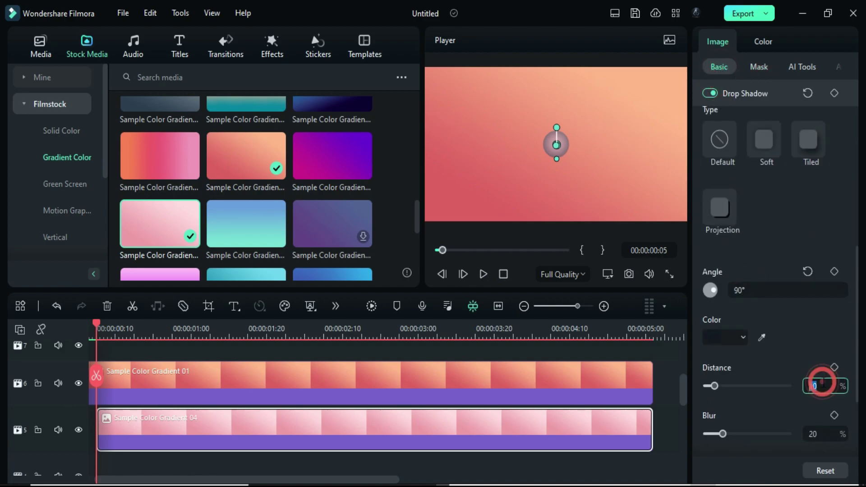
type("1")
left_click(765, 71)
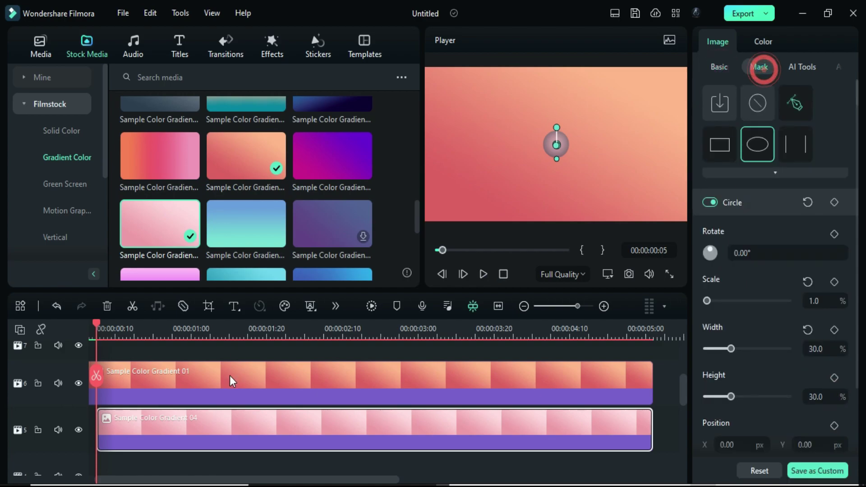
Add a starting Scale keyframe, then Scale 25, 79 and 105.5 at frames 10, 15, 20.
left_click(192, 420)
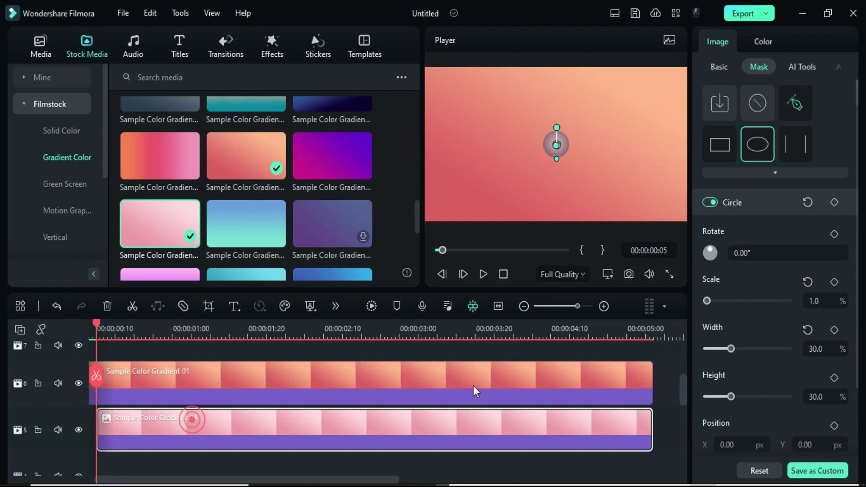
left_click(833, 281)
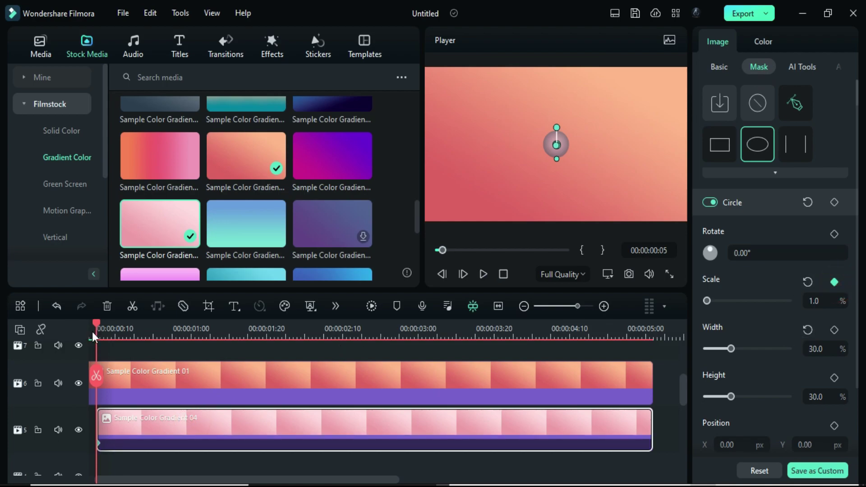
left_click_drag(92, 332, 115, 338)
left_click(814, 301)
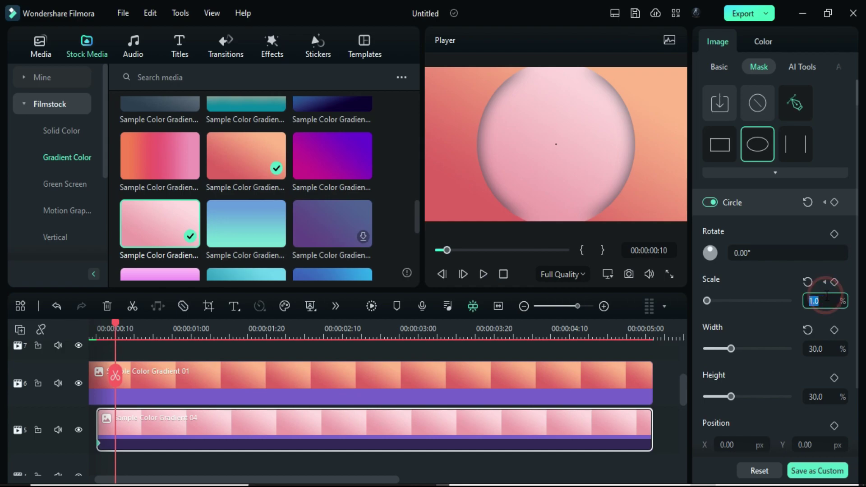
type("25")
key("Return")
left_click_drag(114, 326, 134, 331)
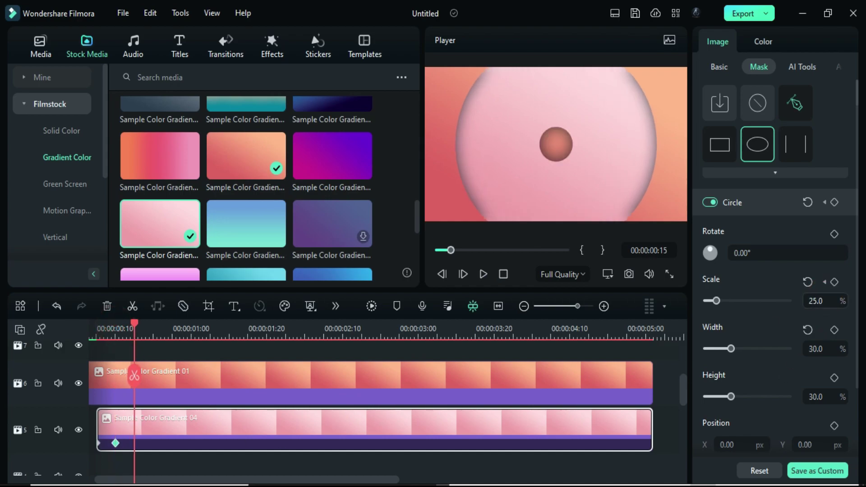
left_click(815, 301)
type("9")
key("Return")
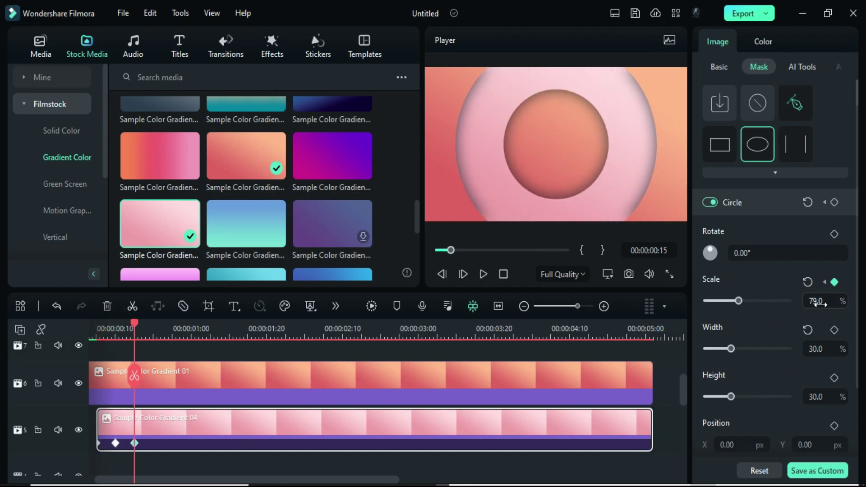
left_click_drag(137, 327, 153, 332)
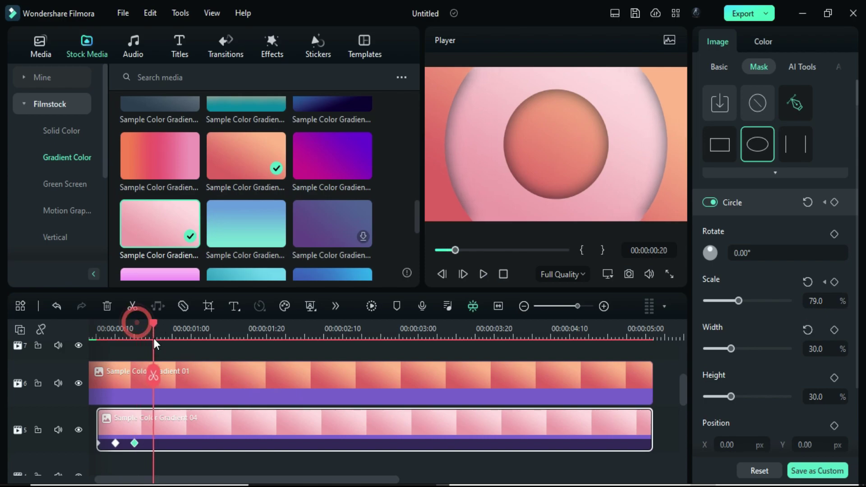
left_click(815, 300)
type("10")
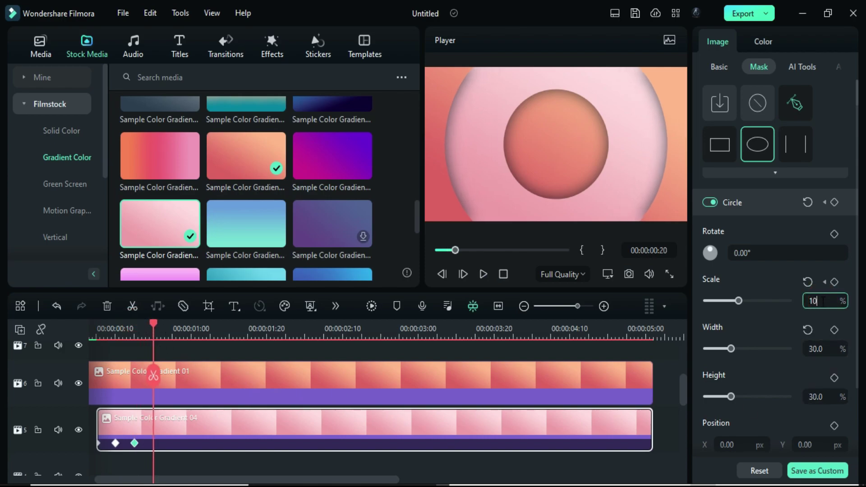
type("6.5")
key("Return")
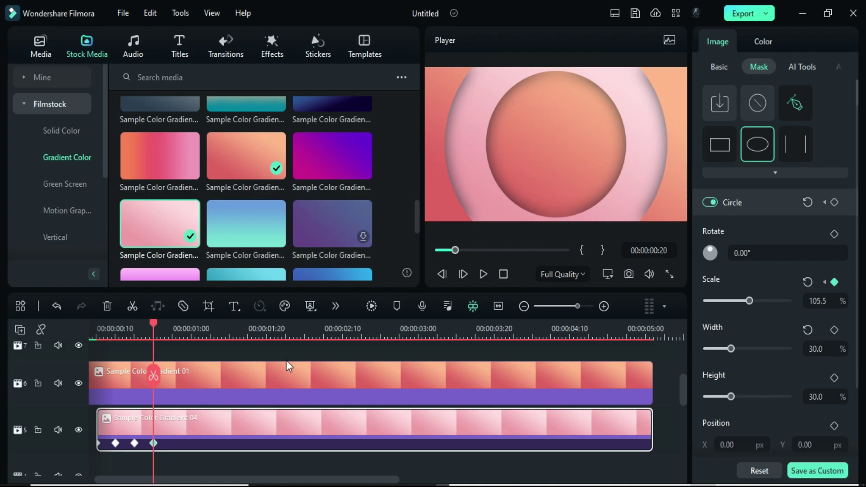
Set mask Scale 123 at 0:25, 132 at 1:00 and 135 at 2:00.
left_click_drag(160, 321, 174, 336)
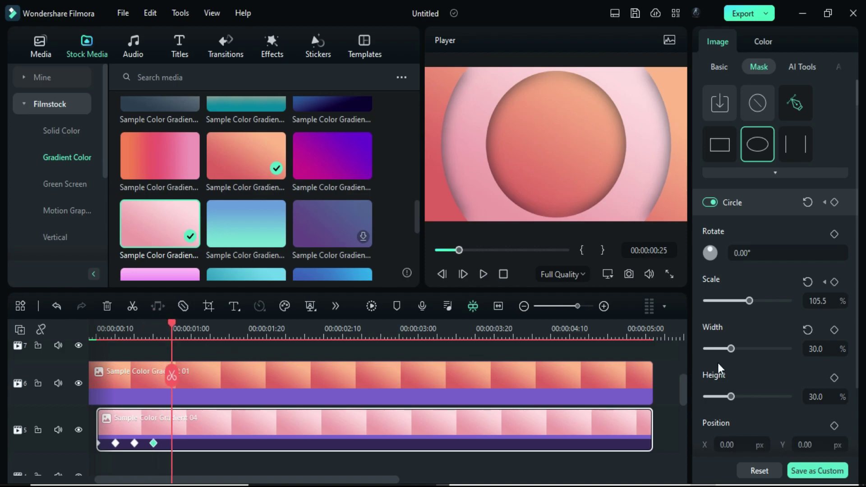
left_click(817, 301)
type("123")
key("Return")
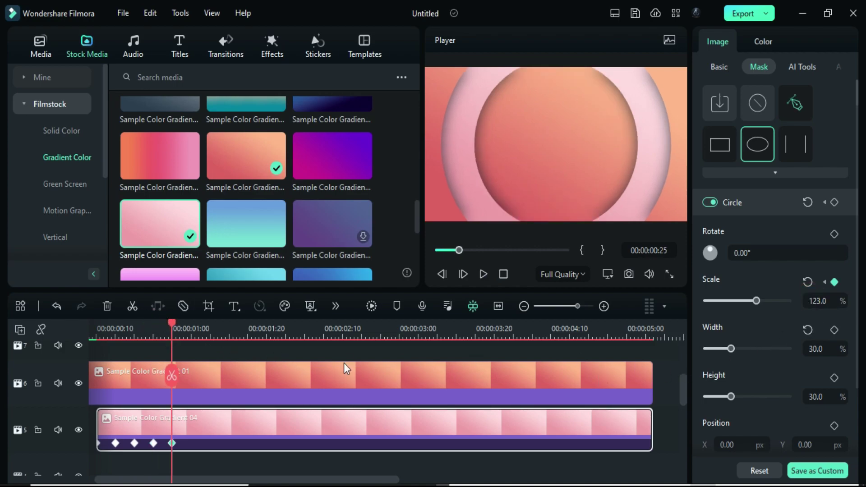
left_click_drag(174, 330, 193, 340)
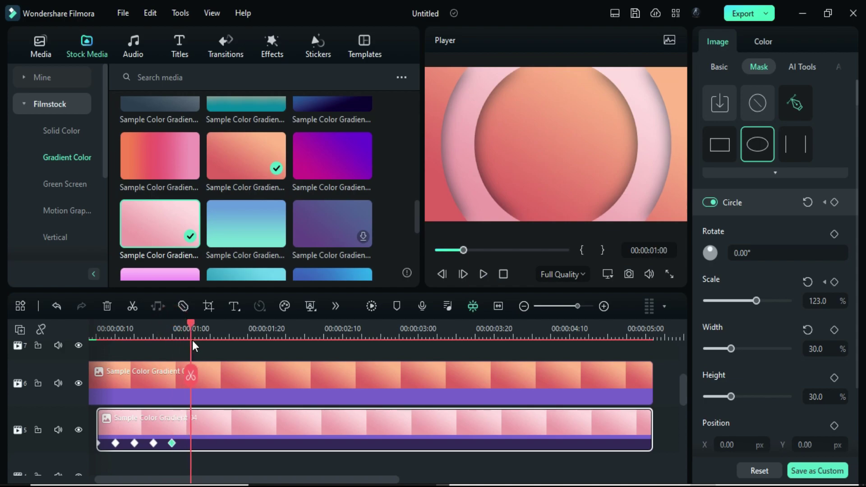
left_click(816, 301)
type("132")
key("Return")
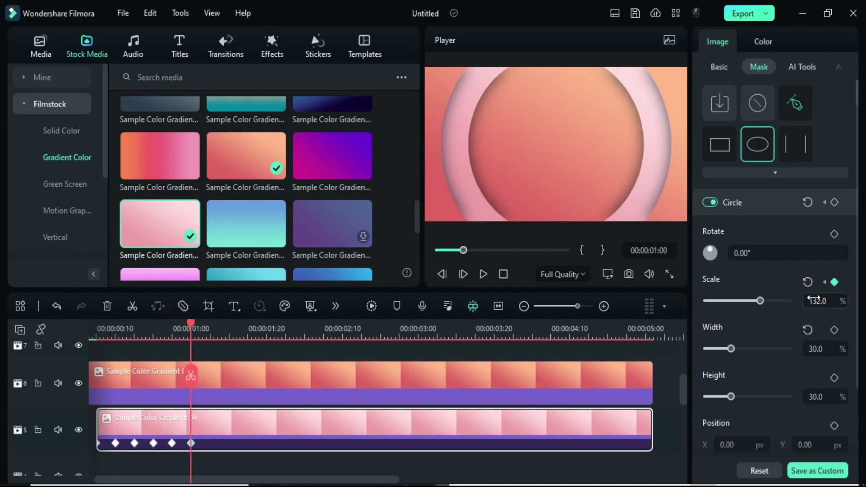
left_click_drag(190, 327, 306, 365)
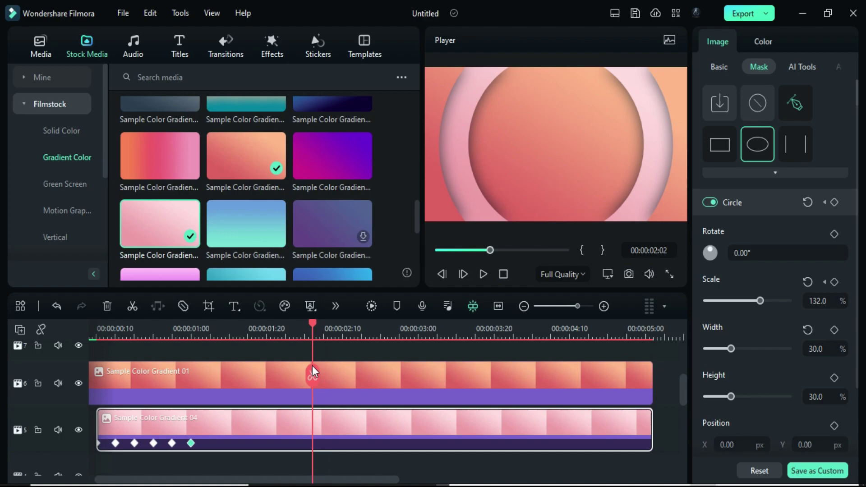
left_click(816, 301)
type("13")
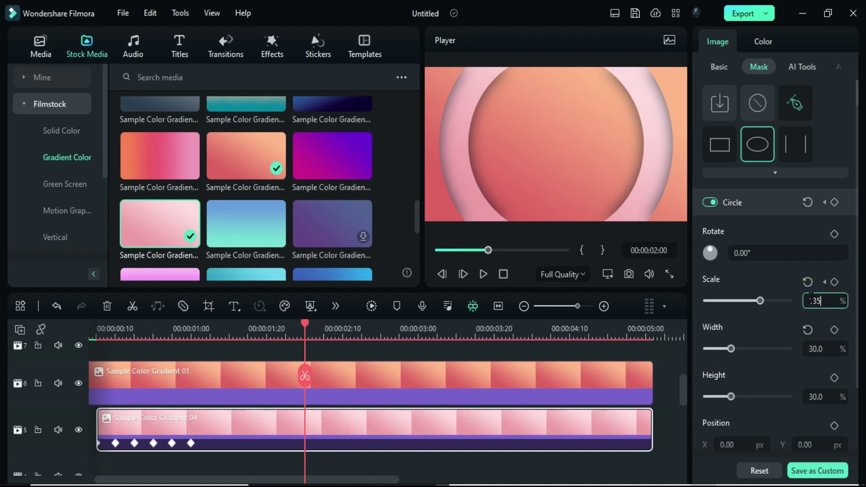
type("5")
key("Return")
scroll(442, 406, "down", 1)
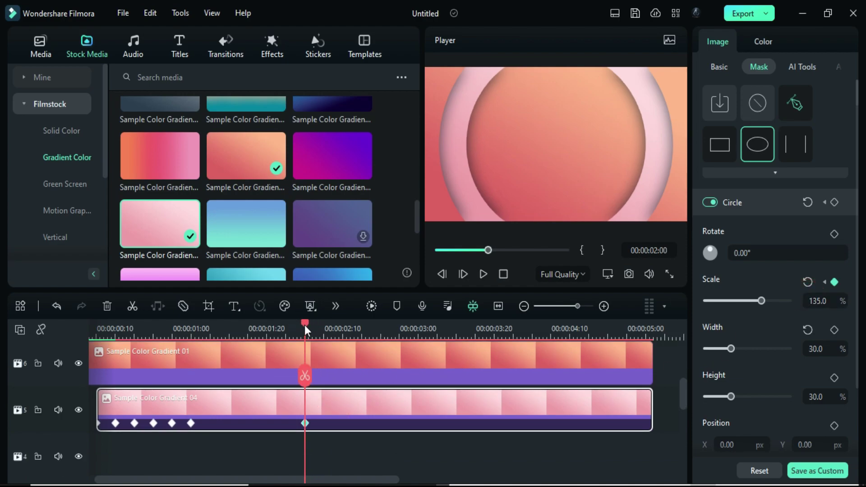
Add another coral Gradient 01 clip to track 4 with a circle mask.
left_click_drag(304, 324, 116, 349)
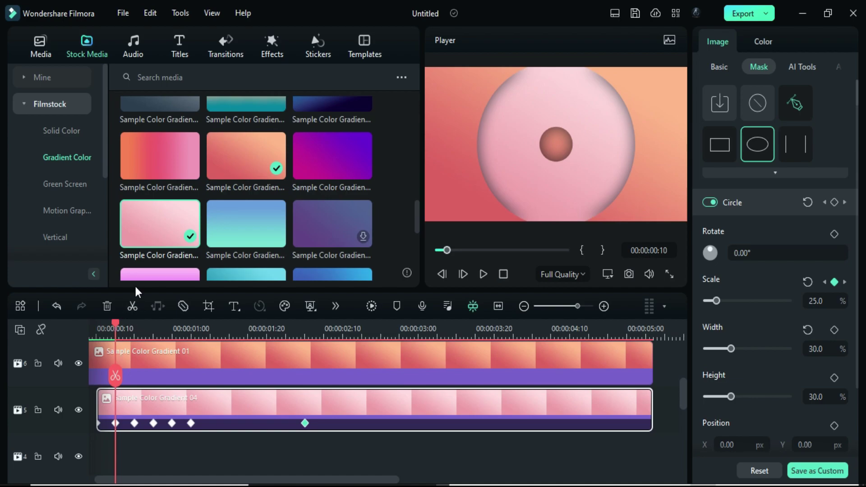
mouse_move(224, 163)
left_mouse_down()
mouse_move(167, 444)
mouse_move(127, 449)
left_mouse_up()
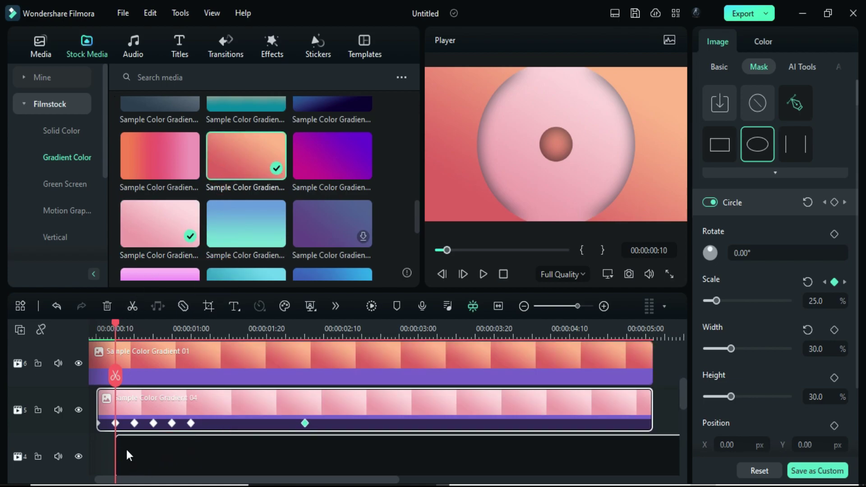
scroll(218, 410, "down", 2)
left_click(757, 144)
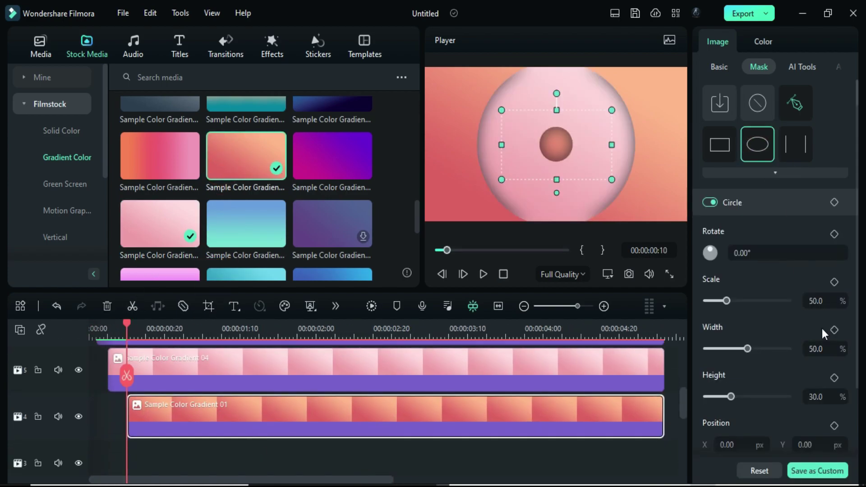
left_click(822, 300)
type("1")
Enable a drop shadow on the new clip, adjusting its distance, angle and blur.
left_click(716, 67)
left_click(709, 93)
left_click(811, 386)
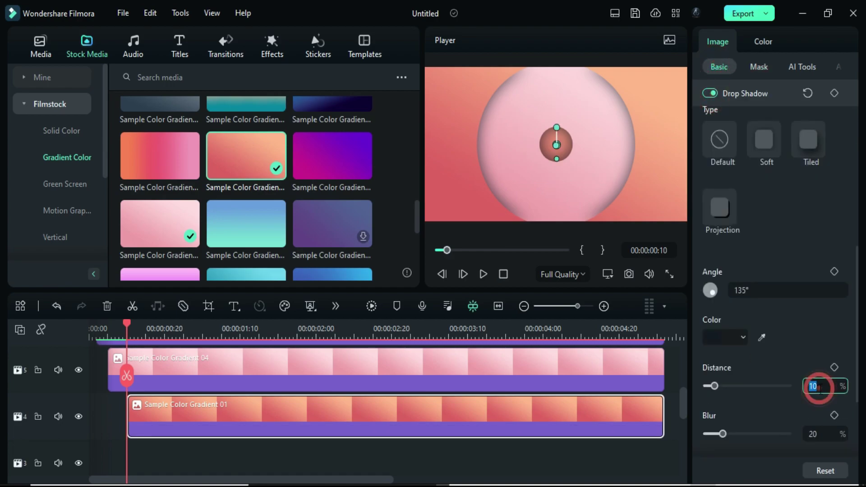
type("1")
left_click(784, 289)
type("90")
left_click(811, 434)
left_click(758, 66)
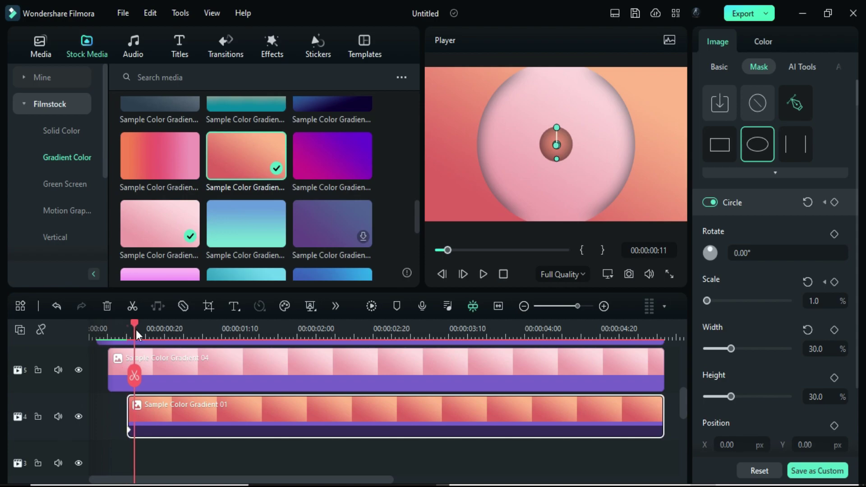
Keyframe the mask Scale at 24 at frame 15 and 69.5 at frame 20.
left_click_drag(126, 325, 145, 341)
left_click(815, 301)
type("24")
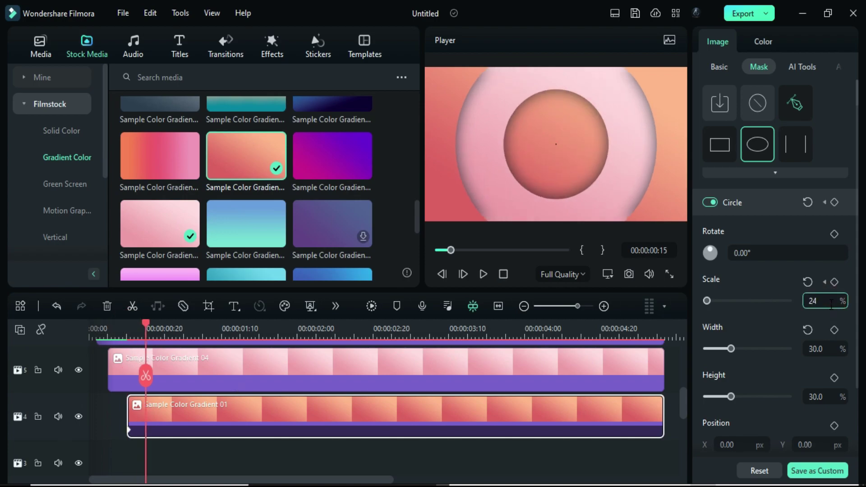
key("Return")
left_click_drag(144, 326, 164, 341)
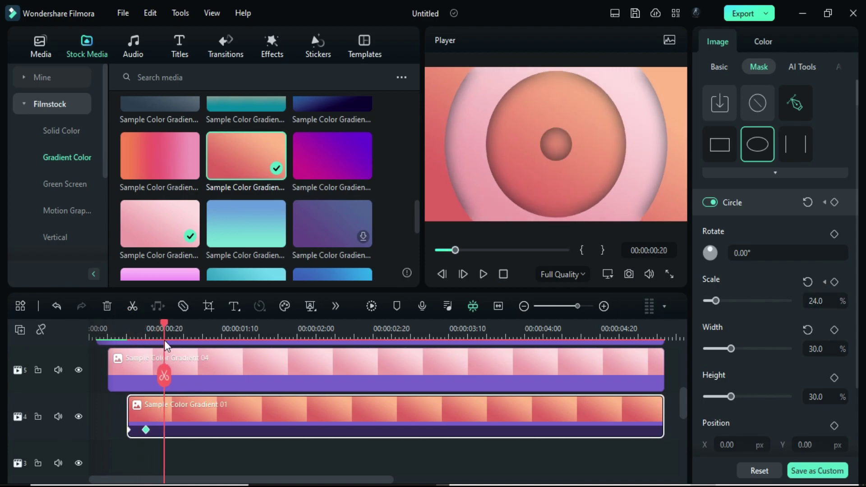
left_click(816, 301)
type("69.5")
key("Return")
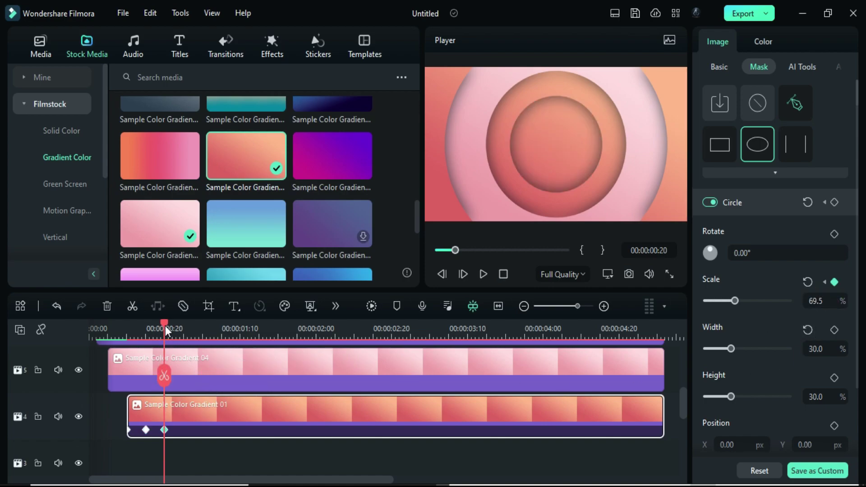
Continue the mask Scale to 83.5 at 0:25, 91 at 1:00 and 95 at 2:00.
left_click_drag(165, 326, 183, 341)
left_click(816, 300)
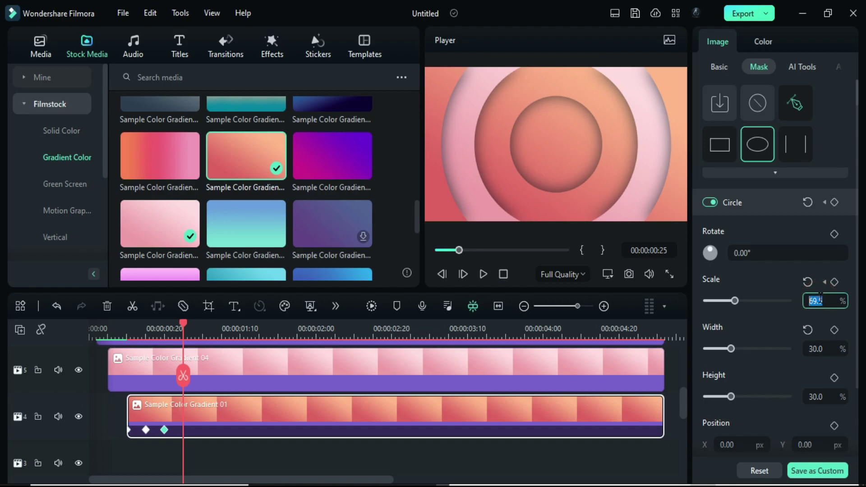
type("83.5")
key("Return")
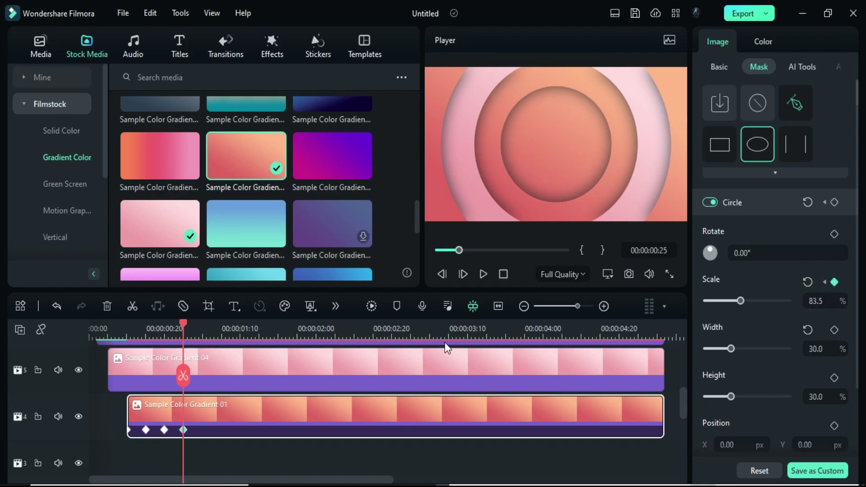
left_click_drag(181, 367, 202, 367)
left_click(817, 303)
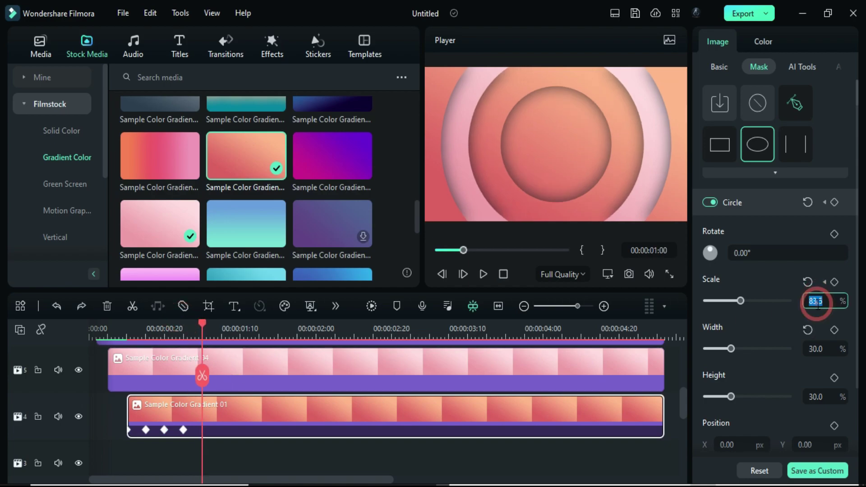
type("91")
key("Return")
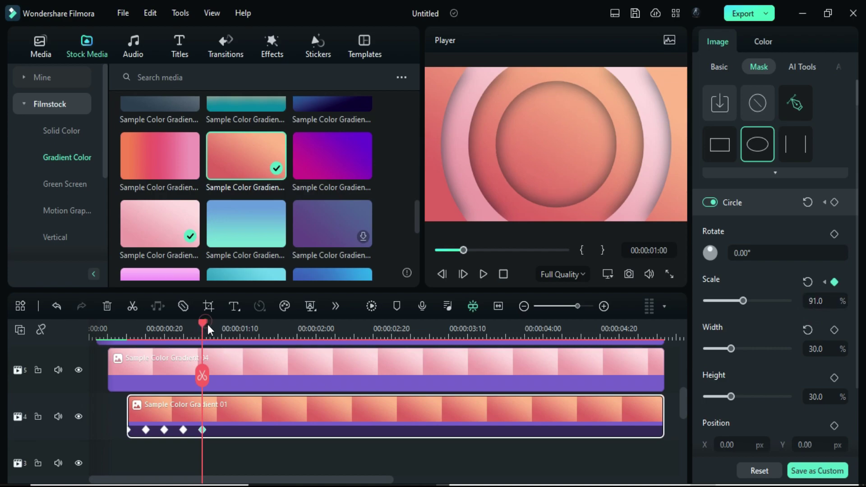
left_click_drag(207, 324, 316, 353)
left_click(817, 301)
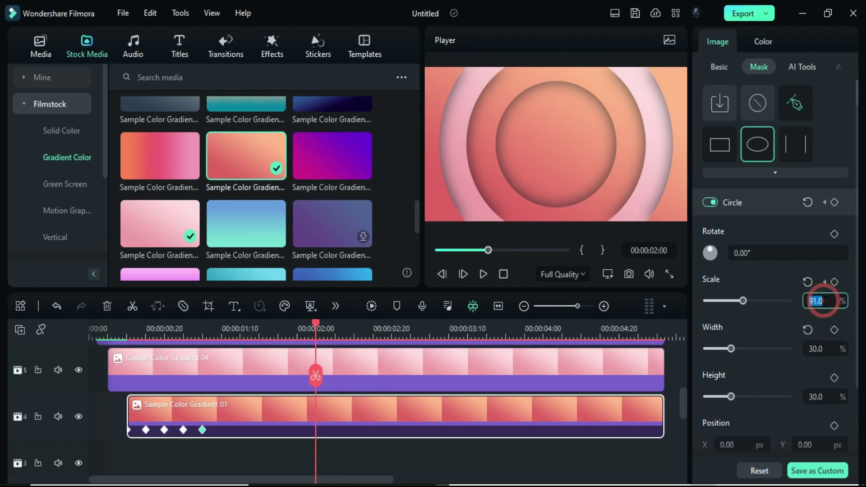
type("95")
key("Return")
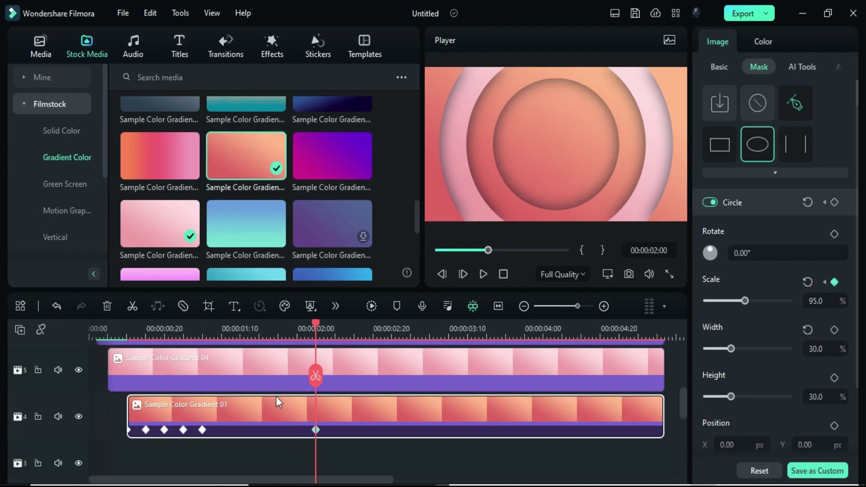
Add another pink Gradient 04 clip to track 3 with a drop shadow.
left_click_drag(316, 325, 147, 357)
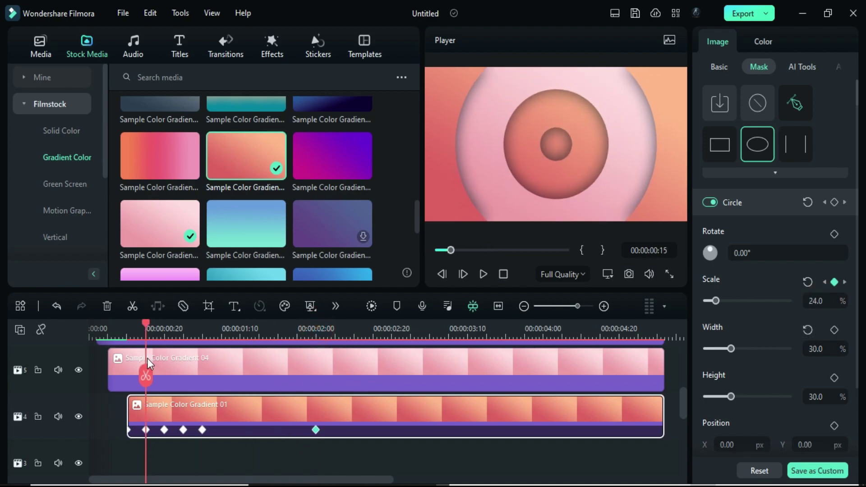
left_click_drag(142, 229, 150, 452)
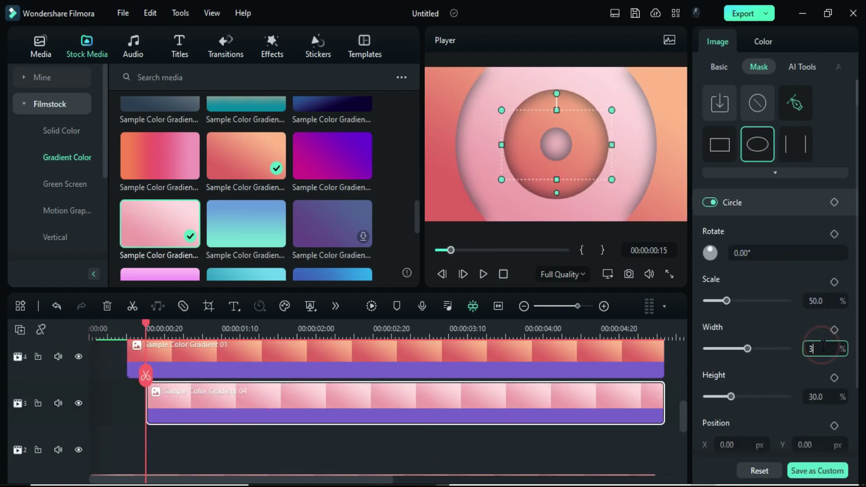
left_click(718, 66)
left_click(710, 93)
left_click(825, 434)
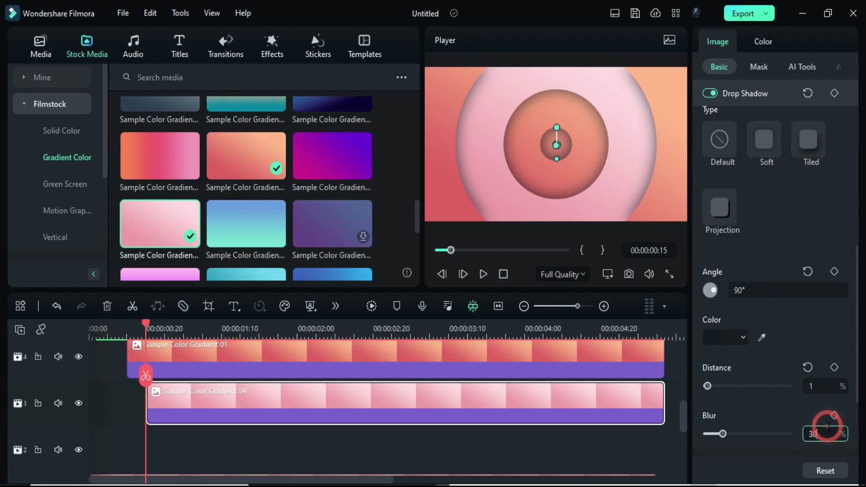
Keyframe the inverted circle mask Scale at 10, 31 and 41.5 up to one second.
left_click(833, 198)
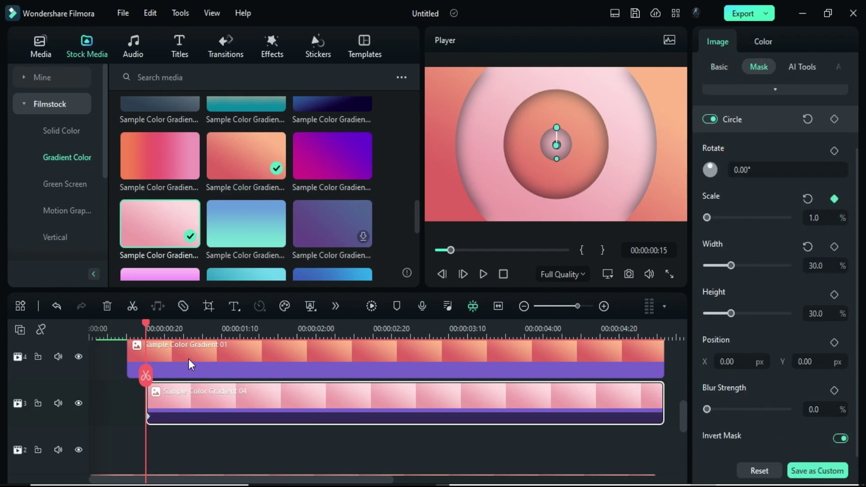
left_click(164, 332)
type("0")
key("Return")
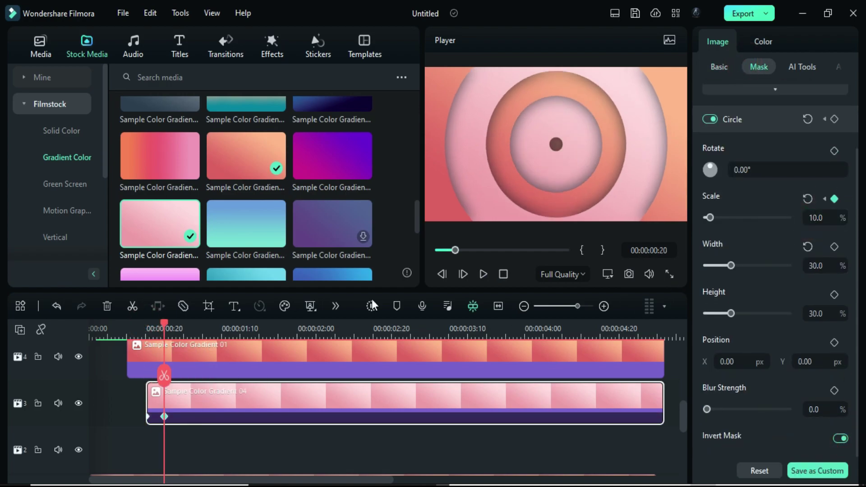
left_click(183, 332)
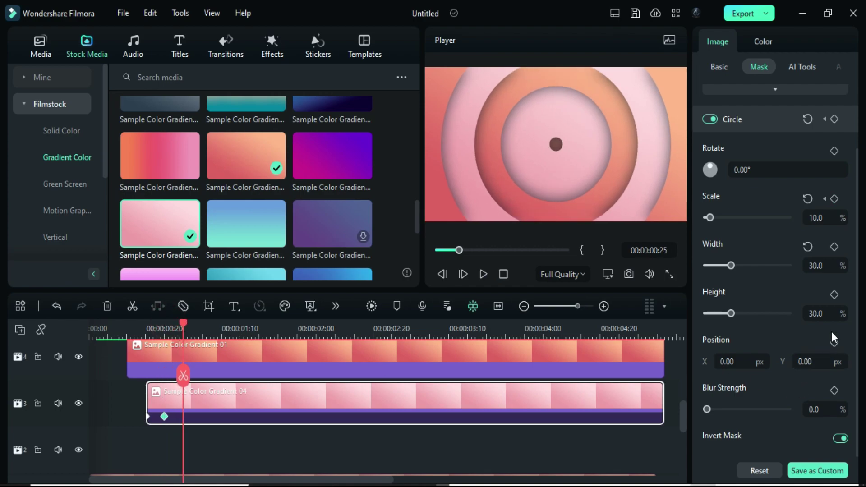
left_click(825, 223)
type("31")
key("Return")
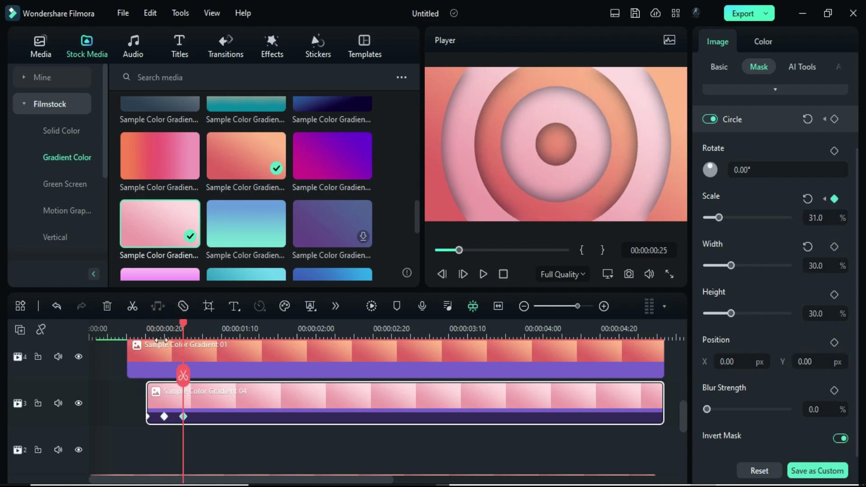
left_click_drag(183, 325, 203, 332)
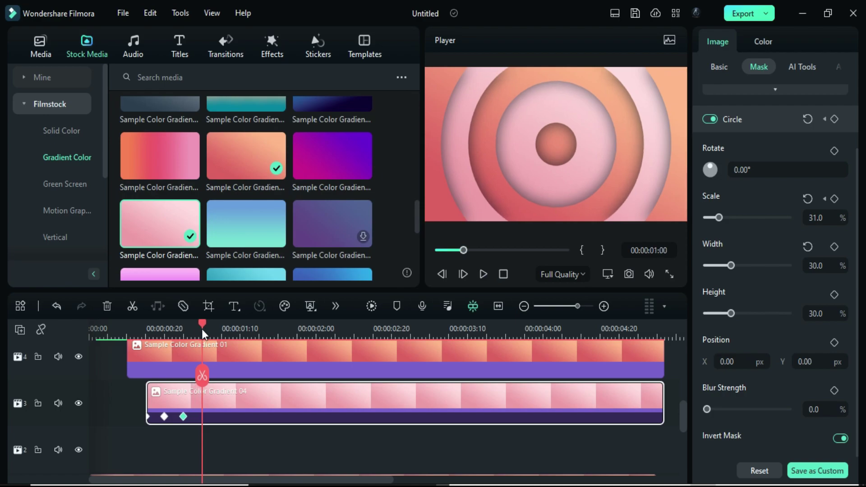
type("41.5")
key("Return")
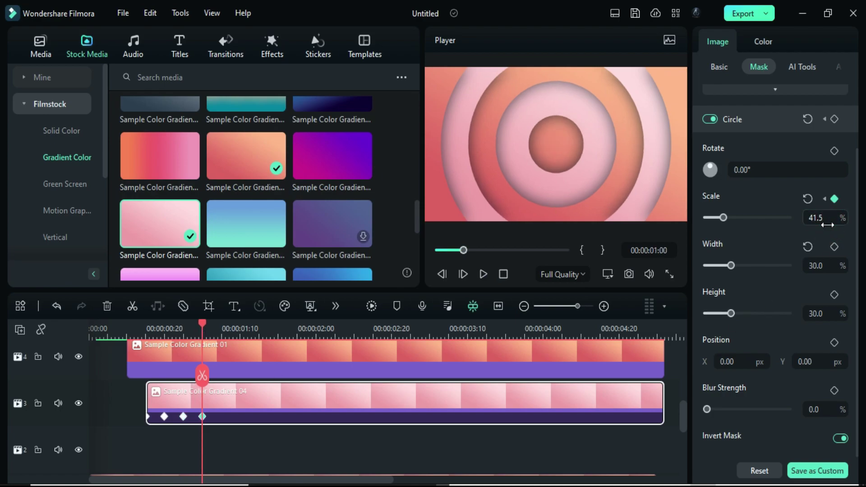
Continue the mask Scale to 49, 52, and 55 at the two-second mark.
left_click_drag(203, 330, 224, 340)
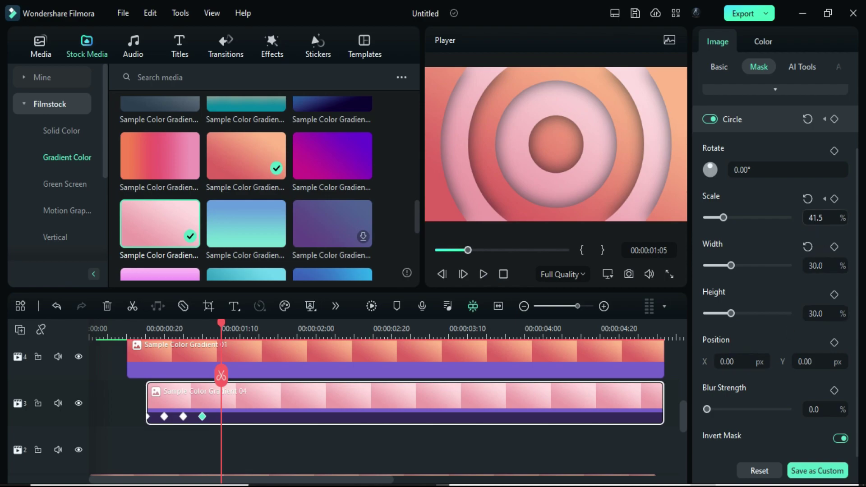
left_click(815, 218)
type("49")
key("Return")
left_click(240, 338)
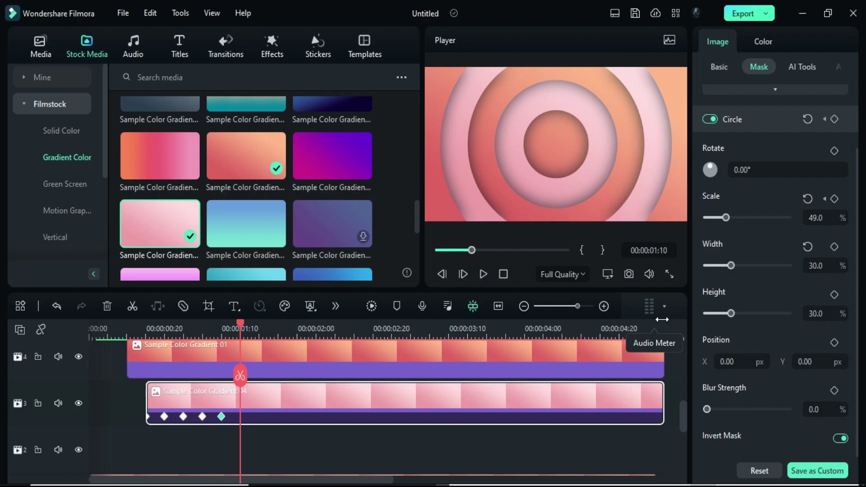
left_click(817, 218)
type("52")
key("Return")
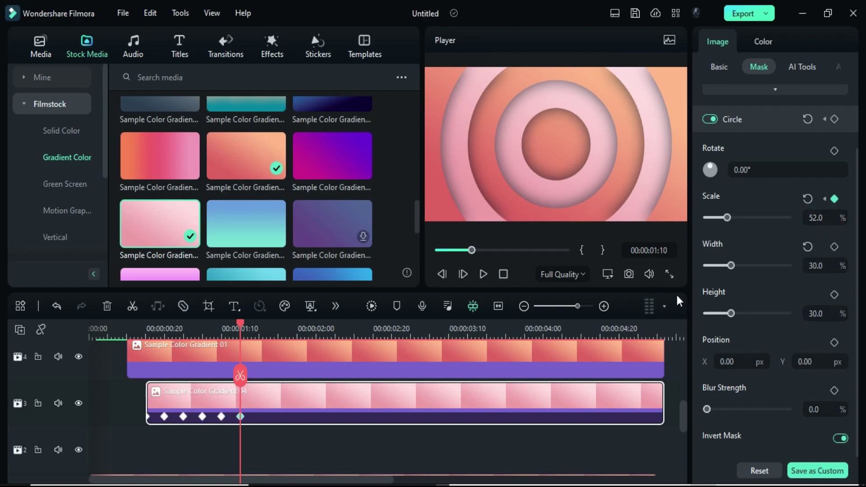
left_click_drag(241, 328, 315, 349)
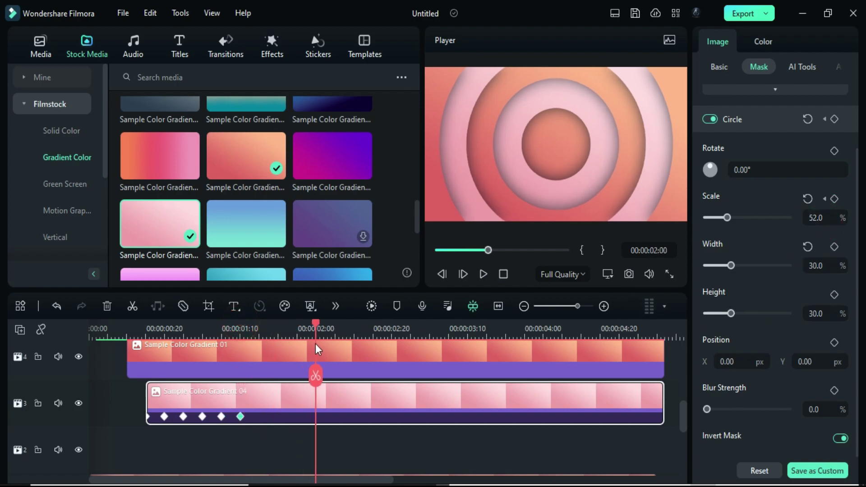
left_click(816, 218)
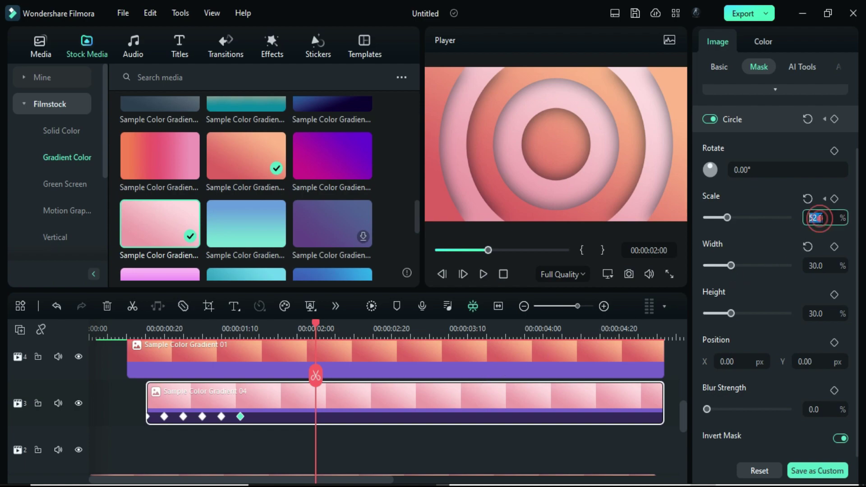
type("55")
key("Return")
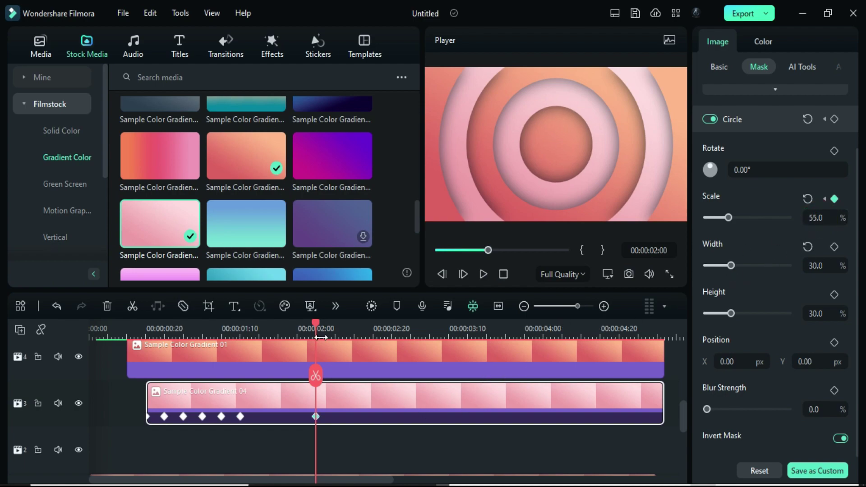
left_click_drag(320, 337, 203, 339)
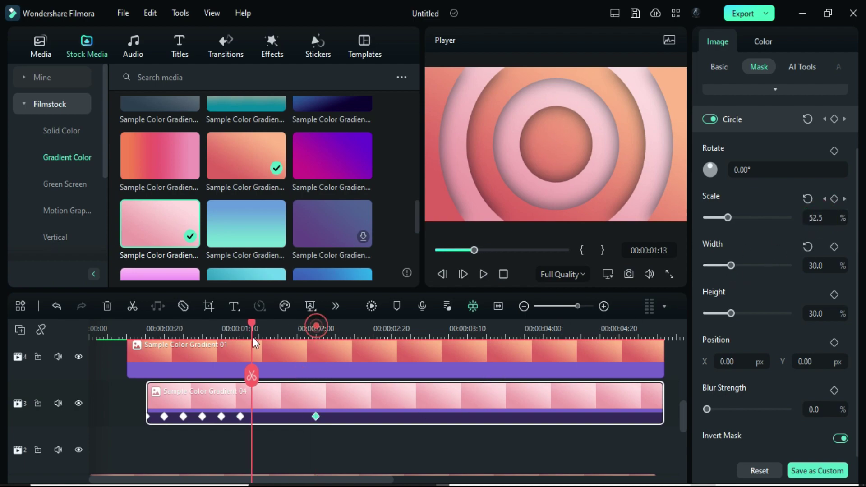
Add the logo from project media to track 2, ending at 04:29.
left_click(34, 53)
left_click_drag(237, 158, 208, 455)
left_click_drag(677, 446, 537, 430)
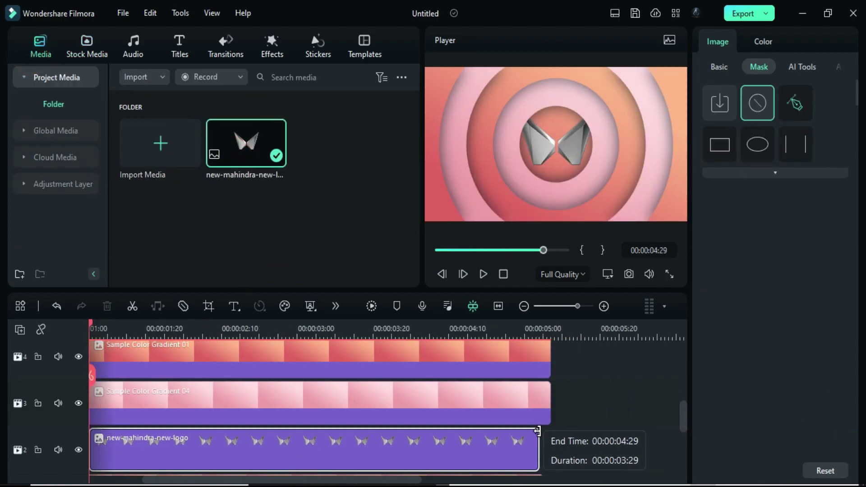
scroll(338, 479, "left", 2)
scroll(332, 465, "down", 1)
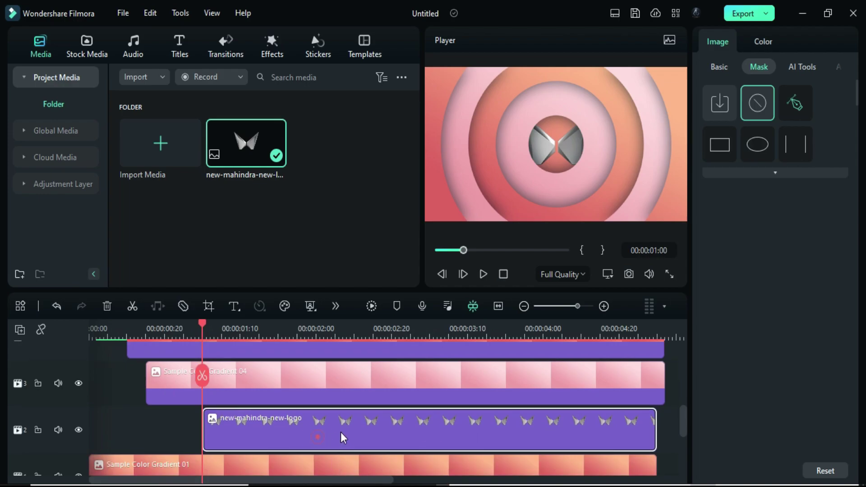
Raise the logo's Temperature toward gold and set a starting Transform keyframe.
left_click(718, 67)
left_click(763, 42)
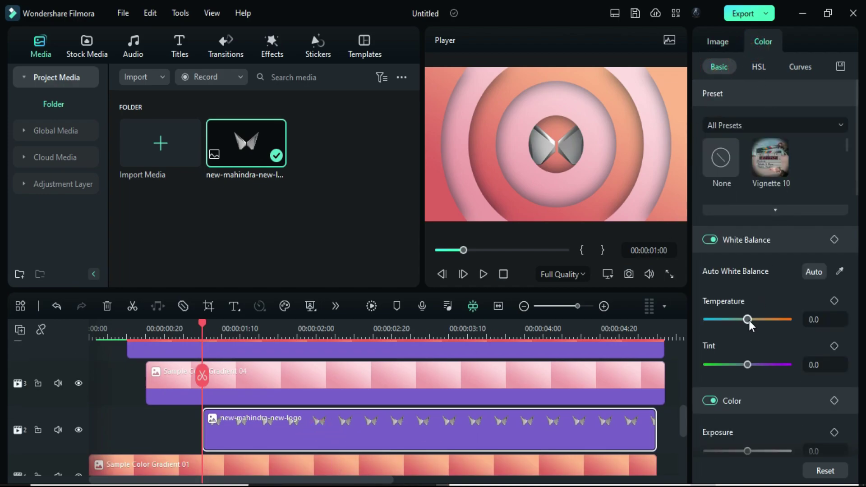
left_click_drag(747, 320, 766, 319)
left_click(718, 44)
scroll(778, 170, "down", 1)
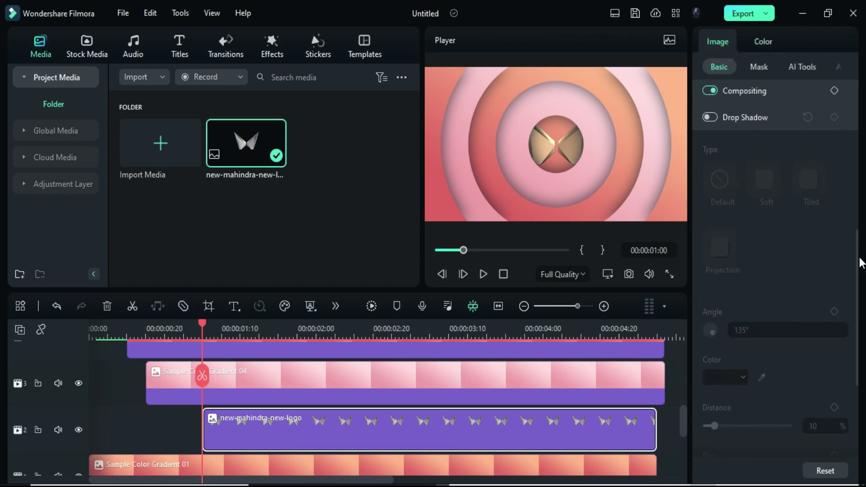
scroll(859, 257, "up", 3)
left_click(835, 92)
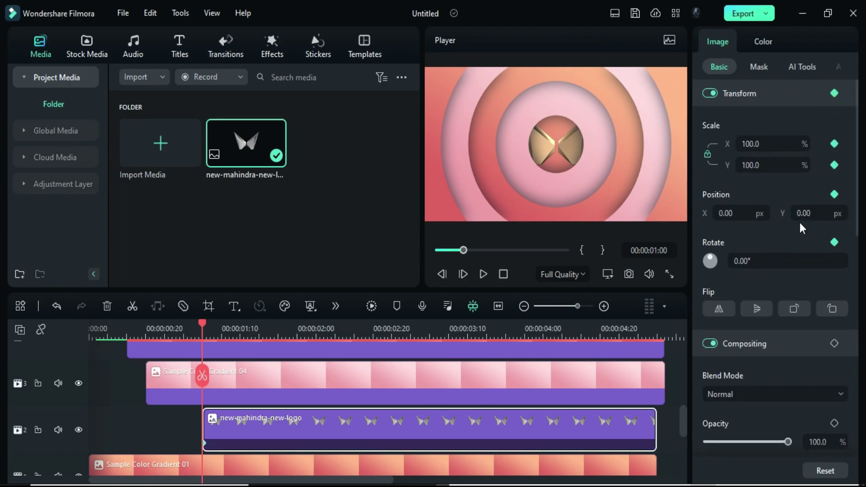
Start the logo at 50% scale, positioned below the frame.
double_click(751, 165)
type("50")
key("Return")
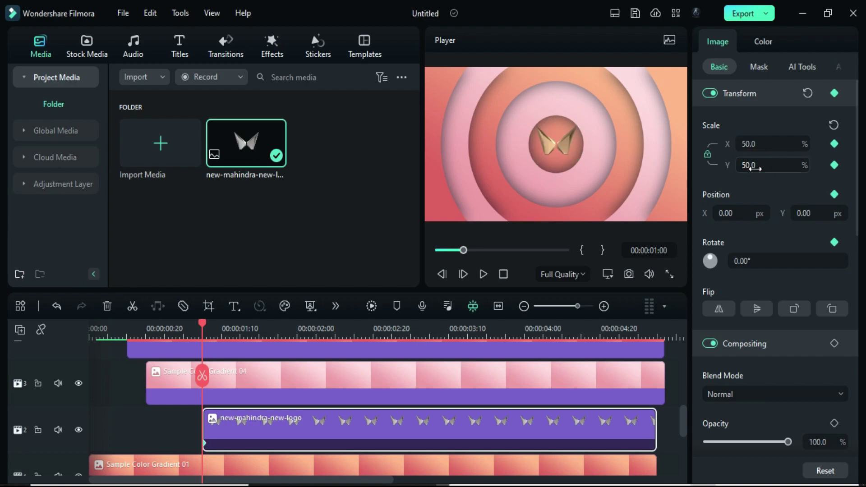
double_click(803, 213)
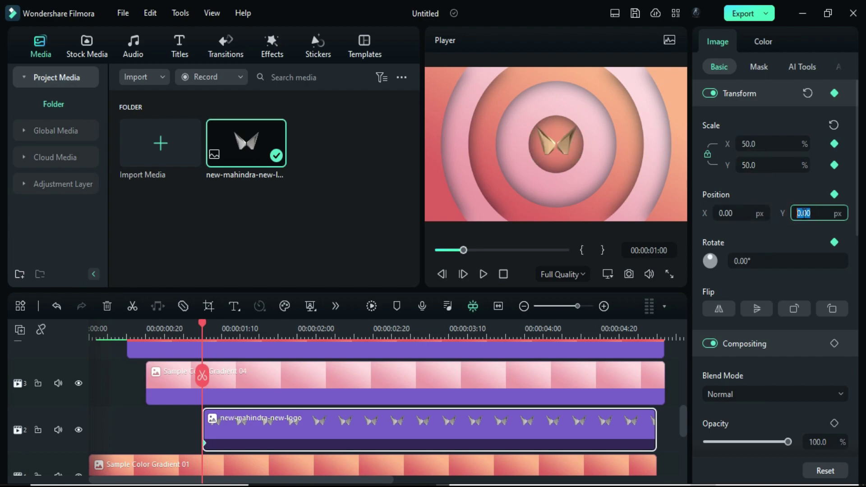
type("-450")
key("Return")
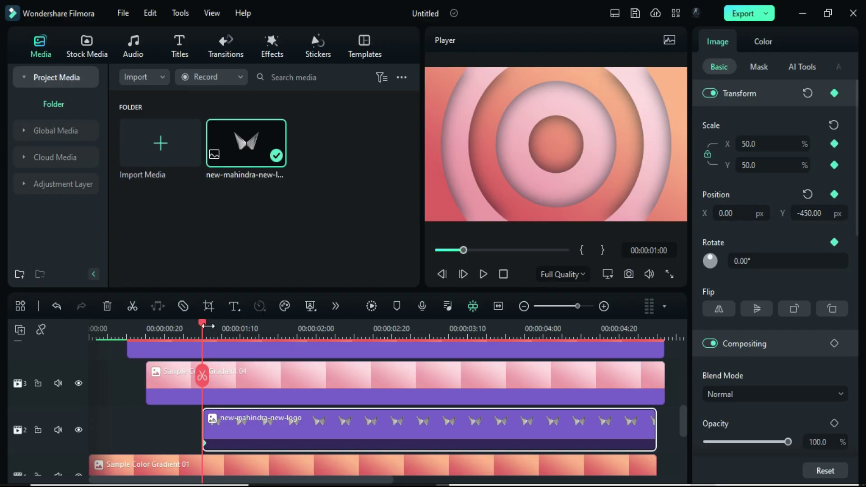
At 1:25, lift the logo near centre at 65% scale and select the gradient clip.
left_click_drag(208, 327, 298, 365)
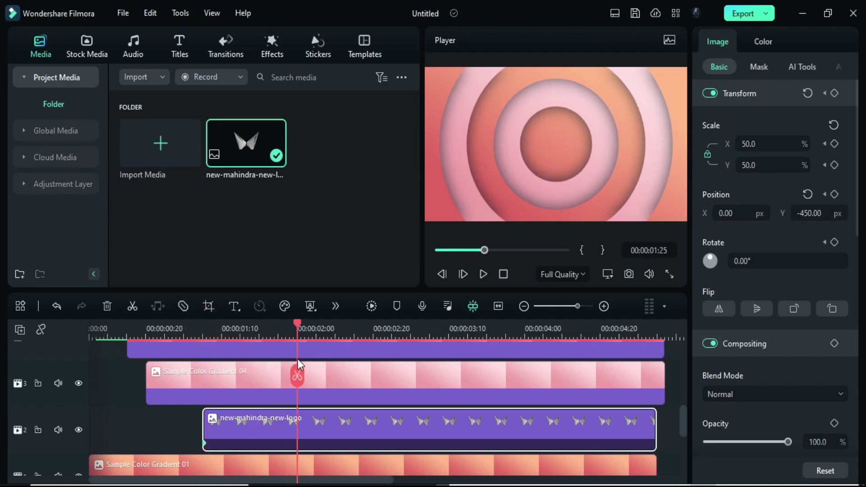
left_click(819, 214)
type("0")
key("Return")
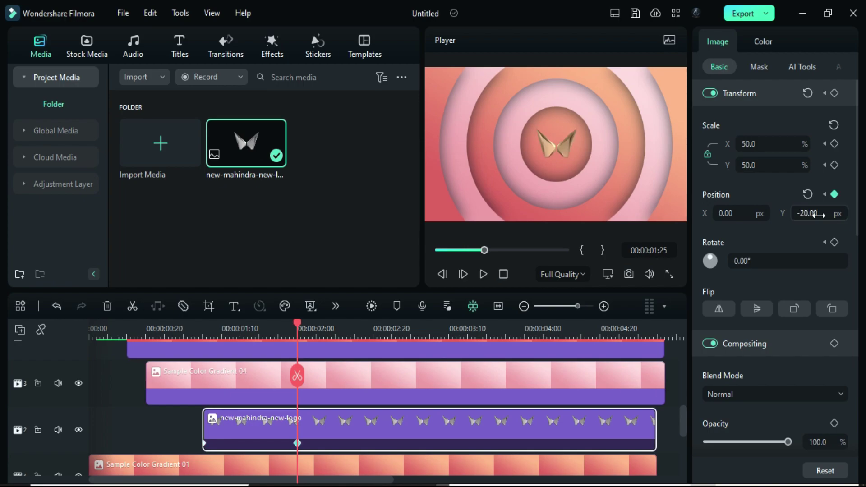
left_click(761, 168)
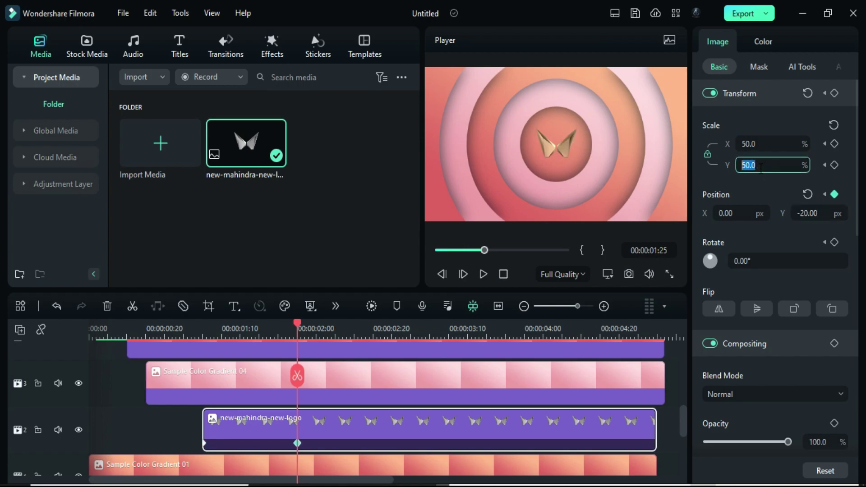
type("65")
left_click_drag(807, 212, 796, 212)
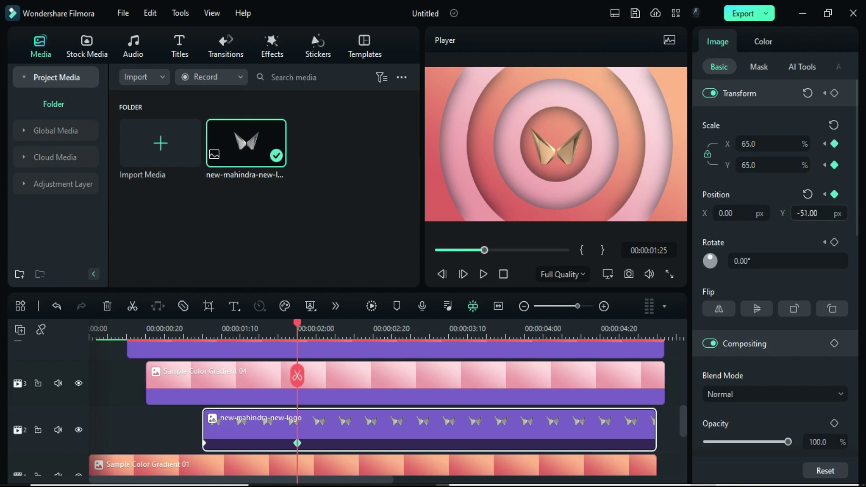
left_click(476, 455)
scroll(649, 386, "up", 1)
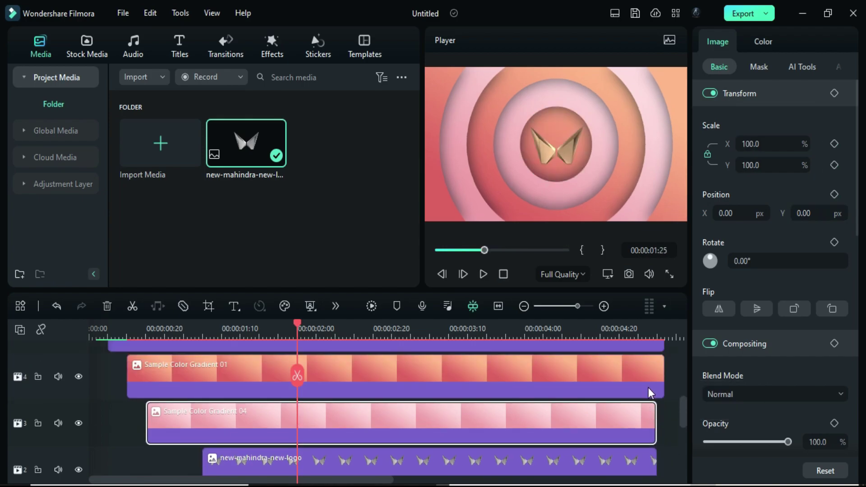
scroll(659, 400, "up", 2)
left_click_drag(661, 403, 657, 404)
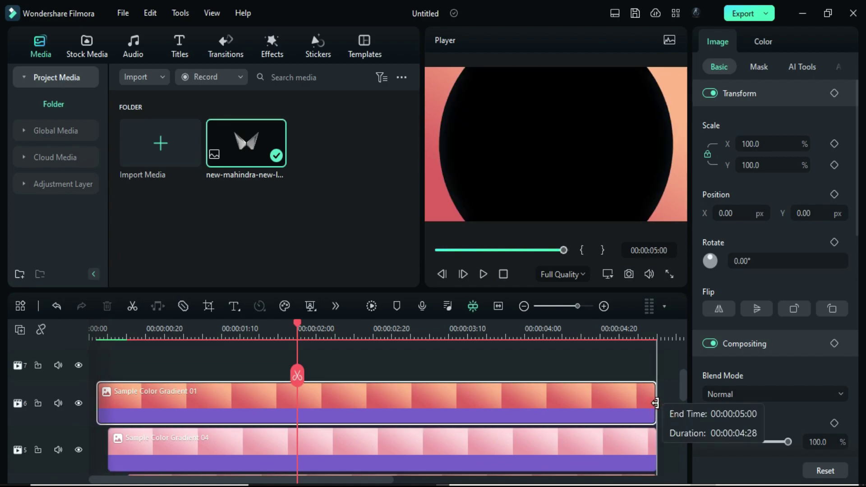
scroll(474, 413, "down", 2)
scroll(321, 424, "up", 4)
Add the S-Log 03 favourite effect and stretch it to the end of the intro.
left_click(272, 47)
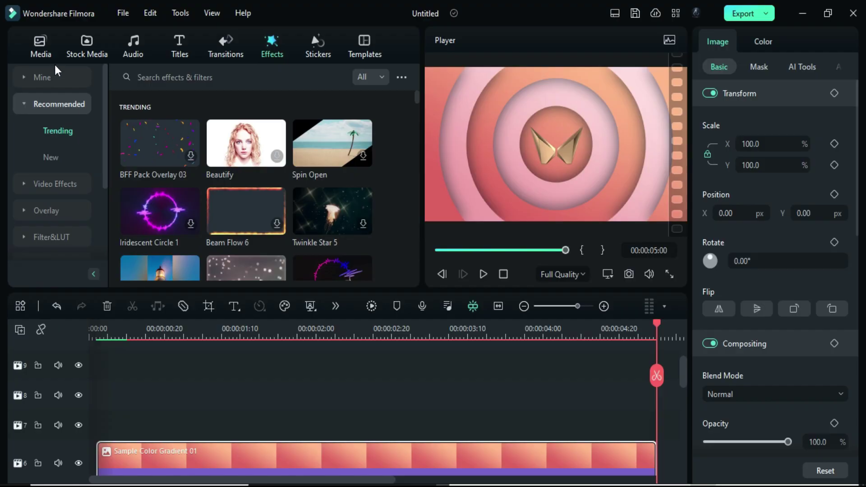
left_click(41, 77)
scroll(234, 171, "down", 5)
scroll(233, 171, "down", 1)
left_click_drag(160, 215, 145, 423)
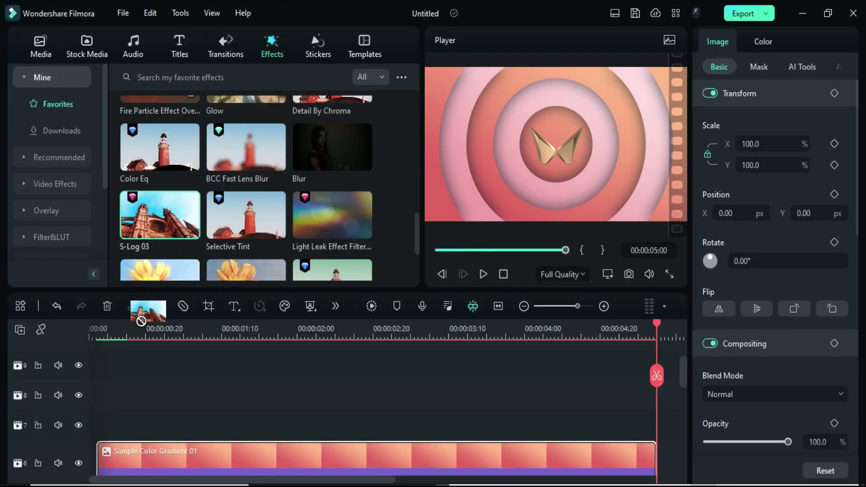
left_click_drag(197, 422, 654, 420)
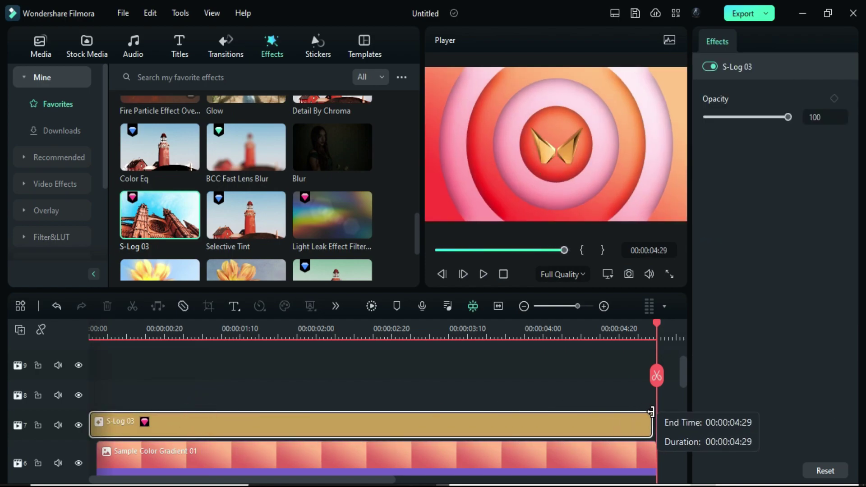
Set the S-Log 03 opacity to 55, correcting an initial 65.
left_click(374, 330)
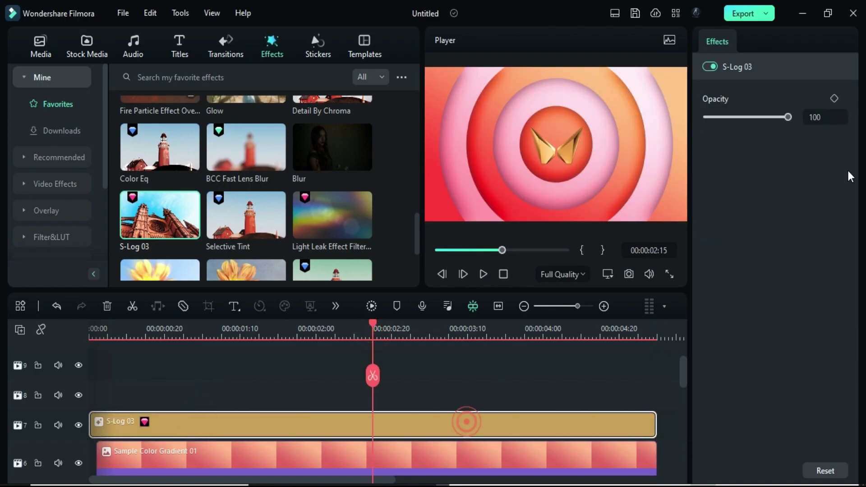
left_click(827, 118)
type("65")
key("Return")
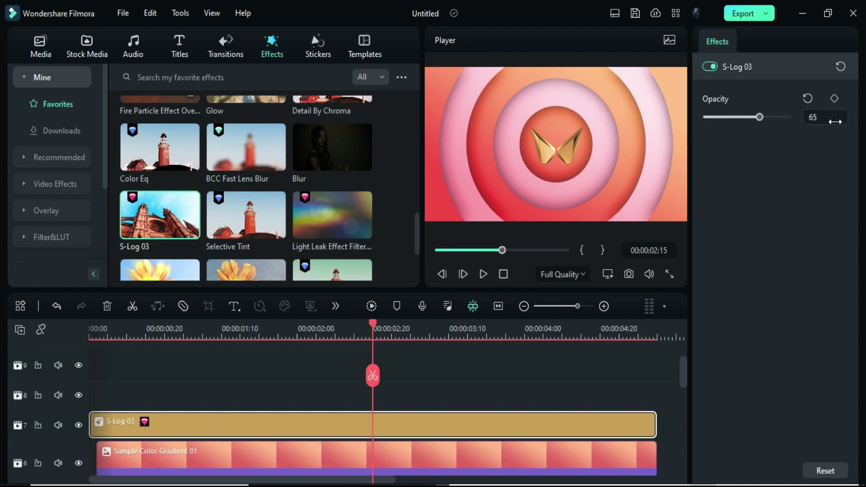
left_click(835, 122)
type("55")
key("Return")
left_click(319, 331)
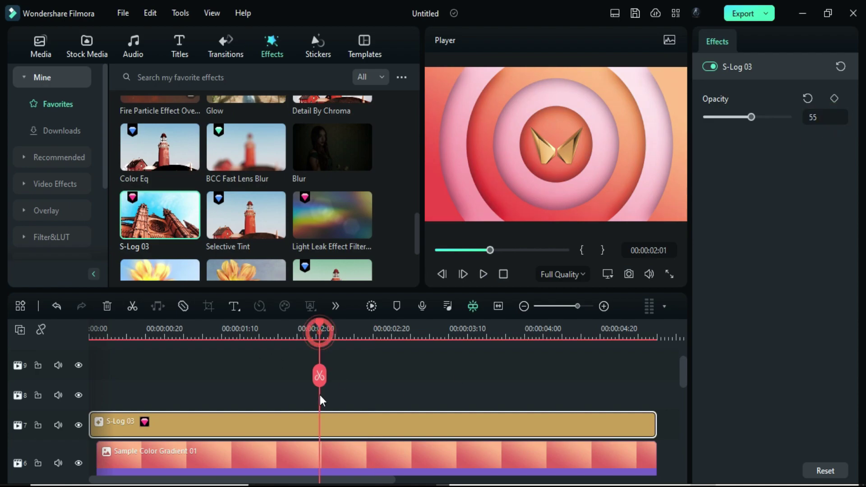
scroll(269, 399, "down", 2)
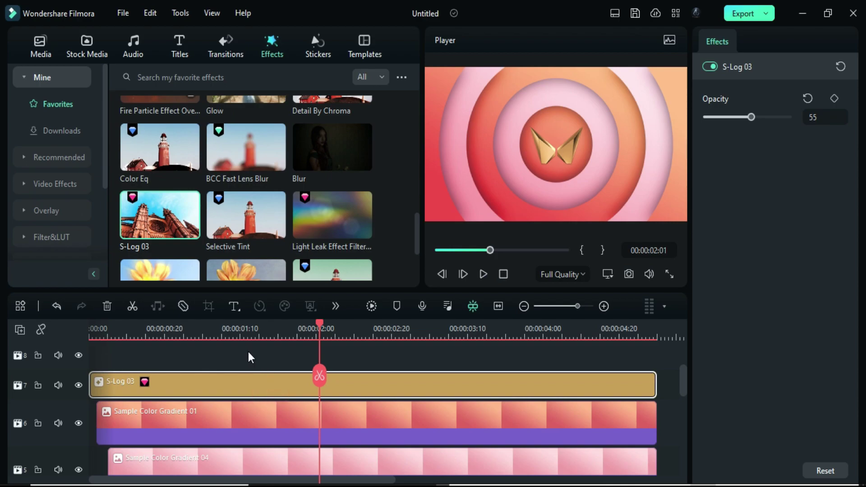
scroll(246, 189, "up", 1)
left_click_drag(246, 139, 142, 355)
left_click_drag(603, 399, 561, 400)
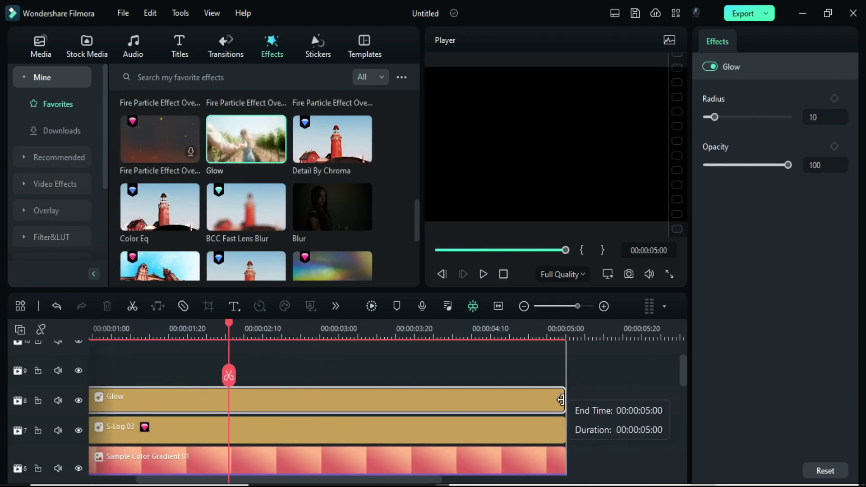
left_click_drag(410, 479, 354, 479)
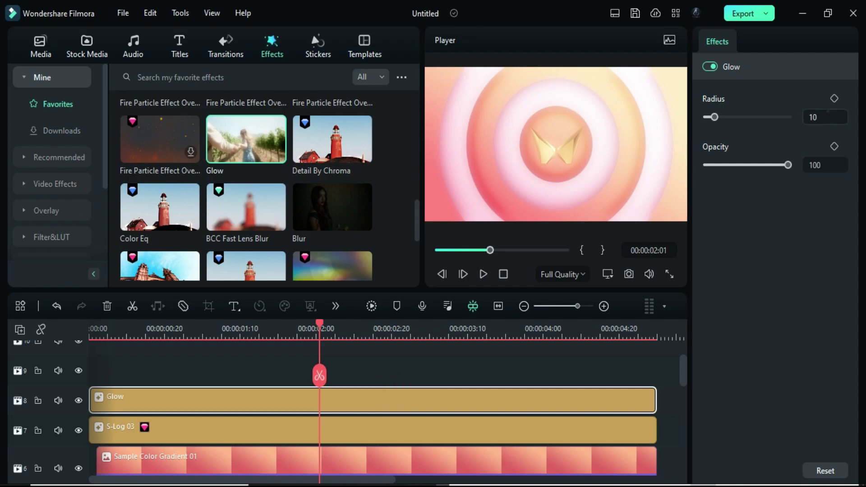
Give the Glow effect a radius of 1 and opacity of 26.
double_click(829, 113)
double_click(829, 164)
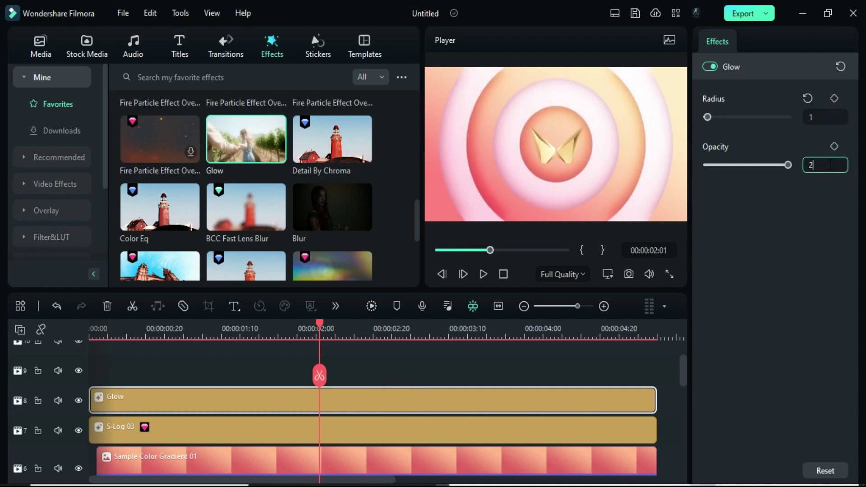
type("26")
key("Return")
scroll(224, 248, "down", 3)
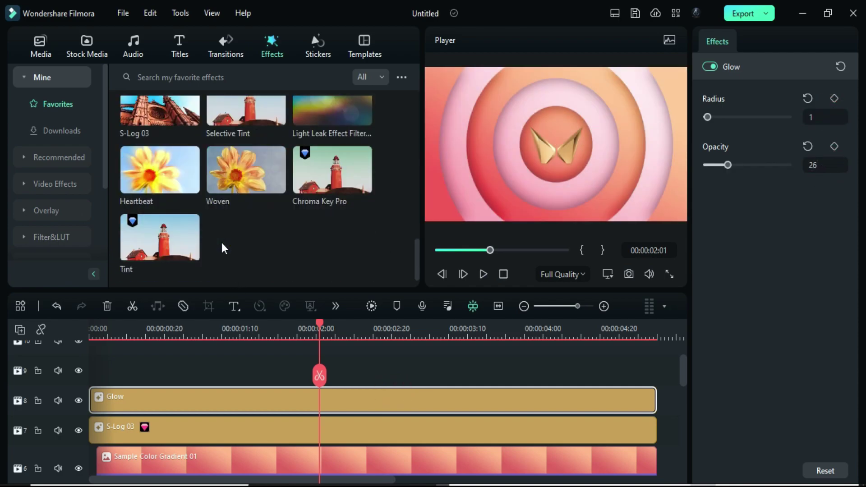
scroll(224, 249, "up", 4)
Stretch Detail By Chroma over the whole intro with range 38, strength 20, definition 13.5.
left_click_drag(308, 226, 135, 370)
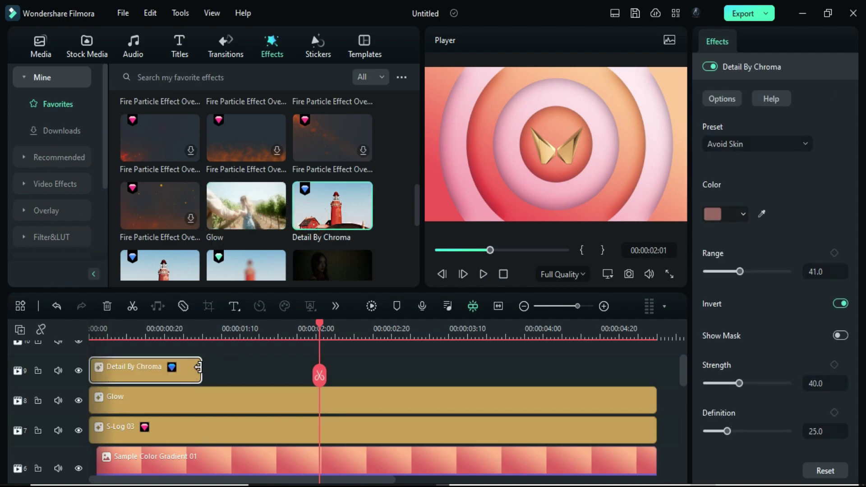
left_click_drag(201, 371, 656, 373)
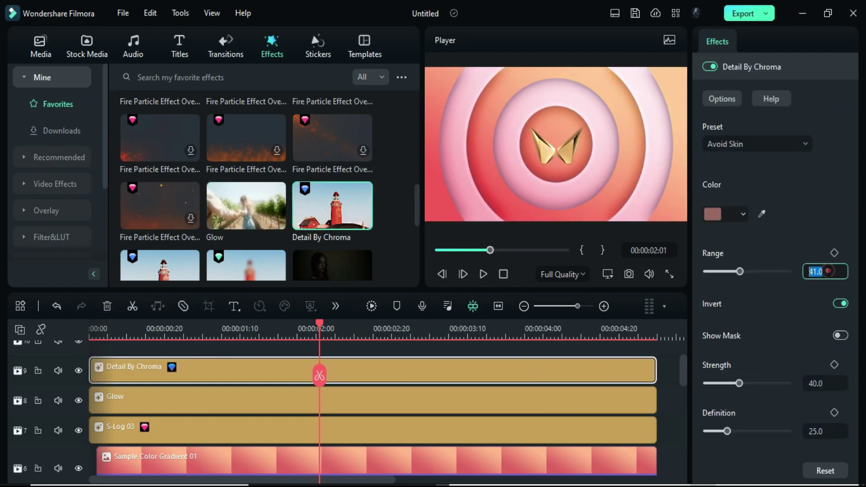
type("38")
key("Return")
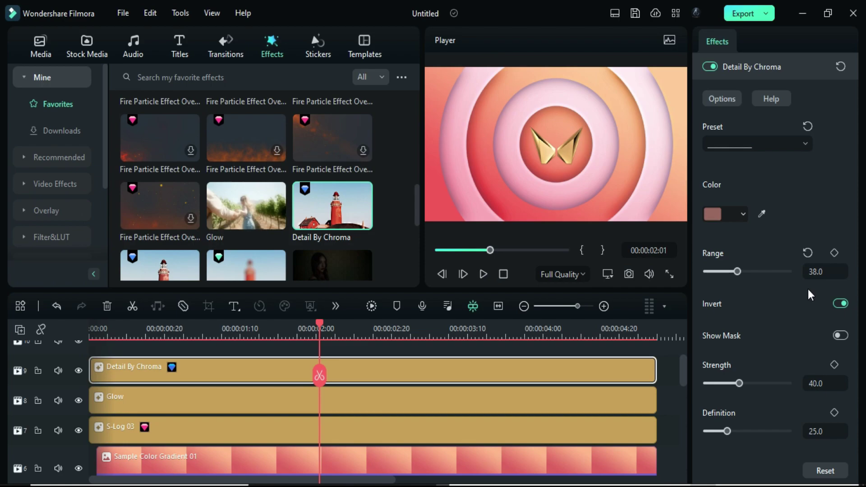
left_click(836, 383)
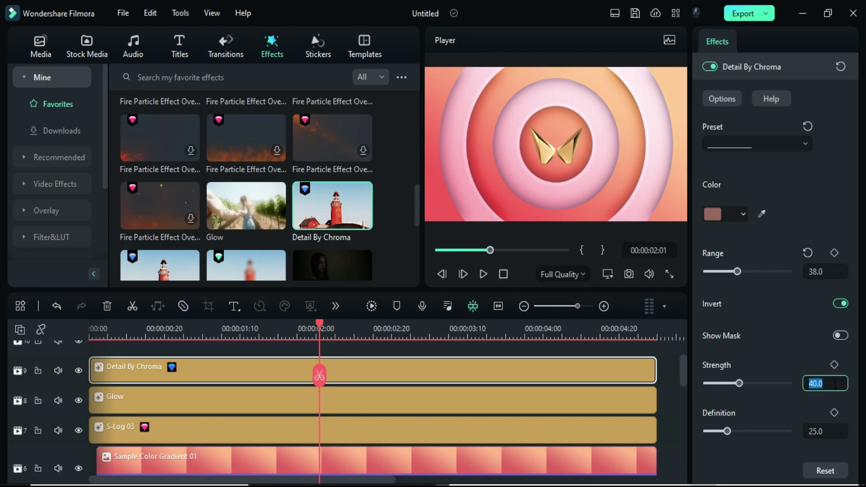
type("20")
left_click(831, 426)
type("13")
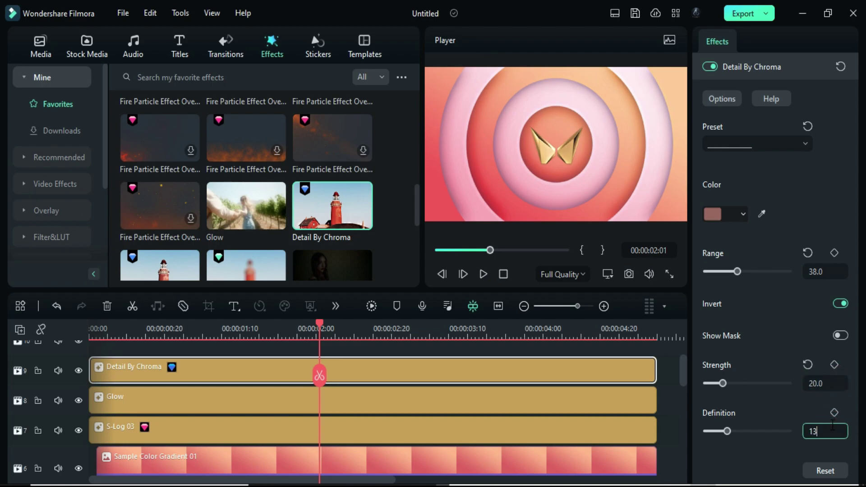
type(".5")
key("Return")
scroll(446, 387, "up", 1)
scroll(203, 189, "up", 5)
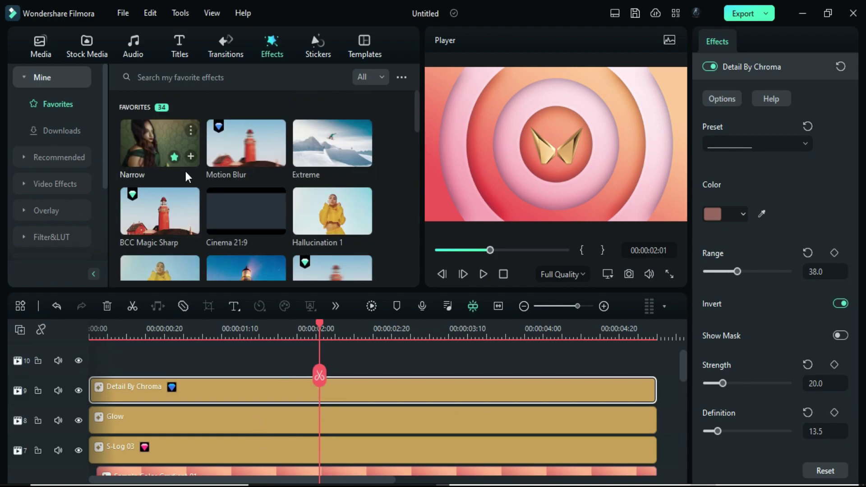
Extend BCC Magic Sharp to the end with sharpen 40 and threshold 100, then render a preview.
mouse_move(160, 211)
left_mouse_down()
mouse_move(211, 380)
mouse_move(195, 359)
left_mouse_up()
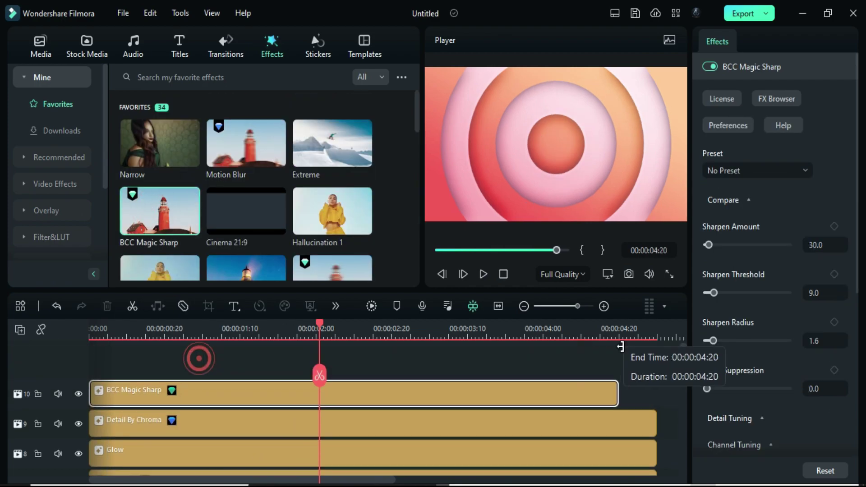
left_click_drag(615, 392, 654, 396)
left_click(832, 245)
type("40")
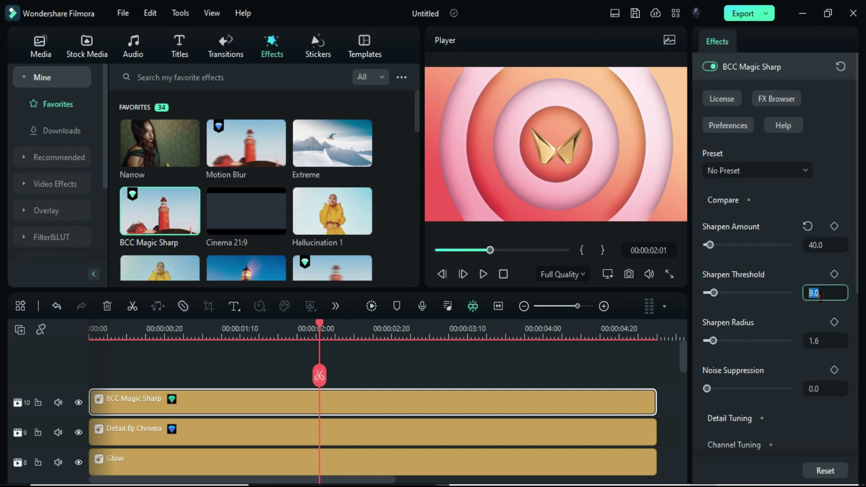
type("100")
key("Return")
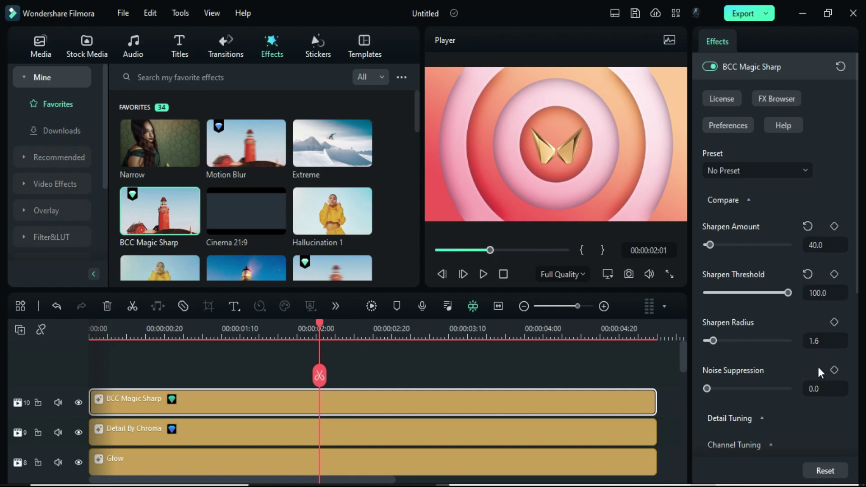
type("55")
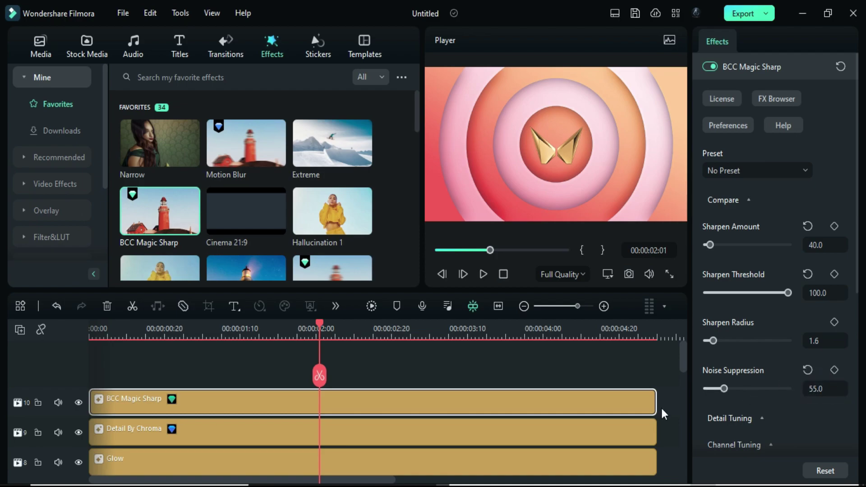
left_click(370, 308)
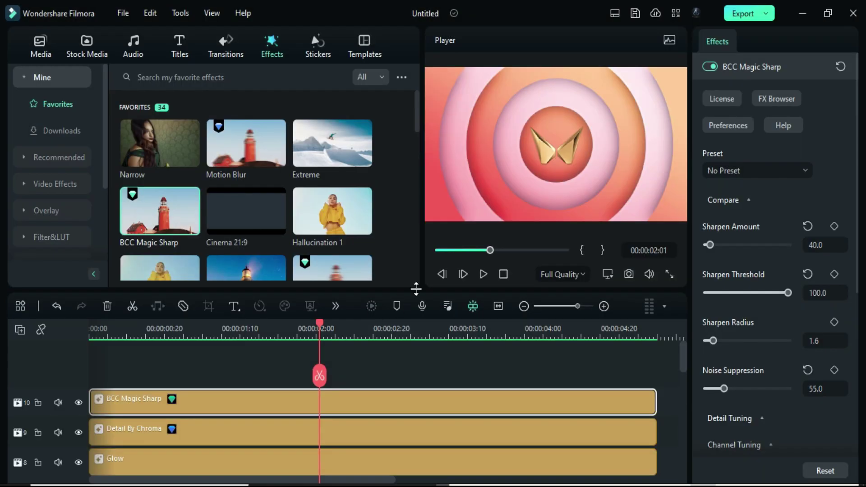
left_click(502, 273)
left_click(486, 273)
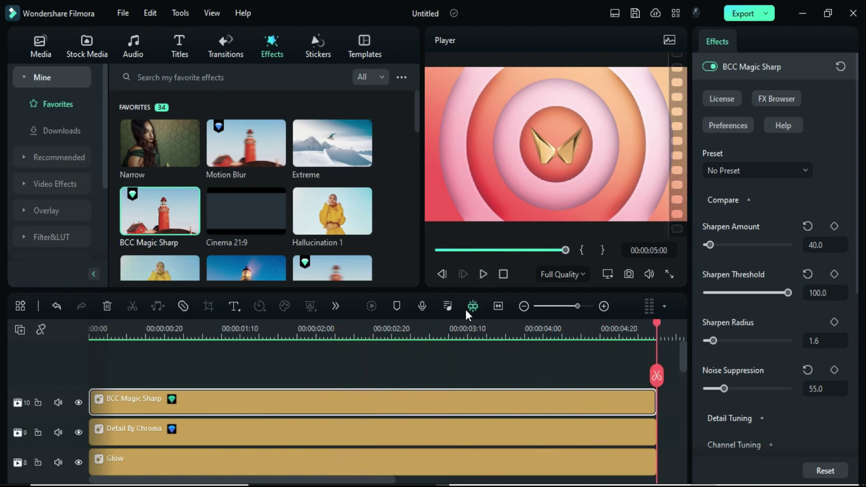
scroll(358, 379, "down", 2)
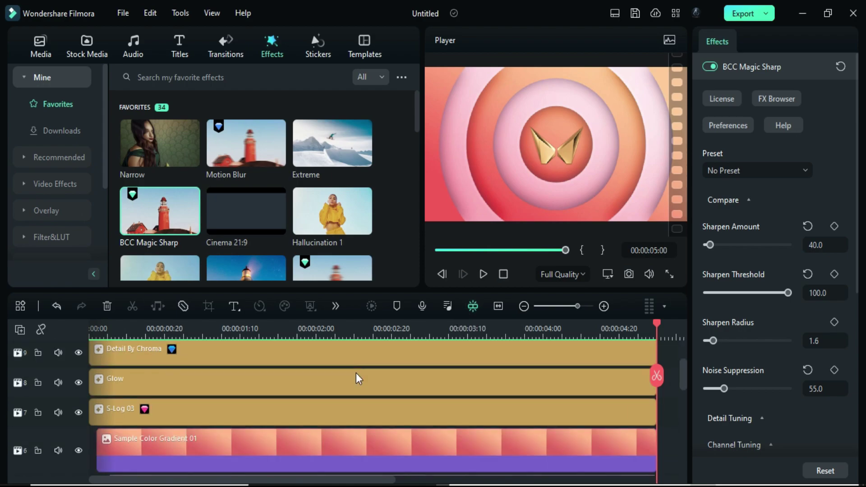
scroll(357, 378, "down", 2)
scroll(203, 214, "up", 1)
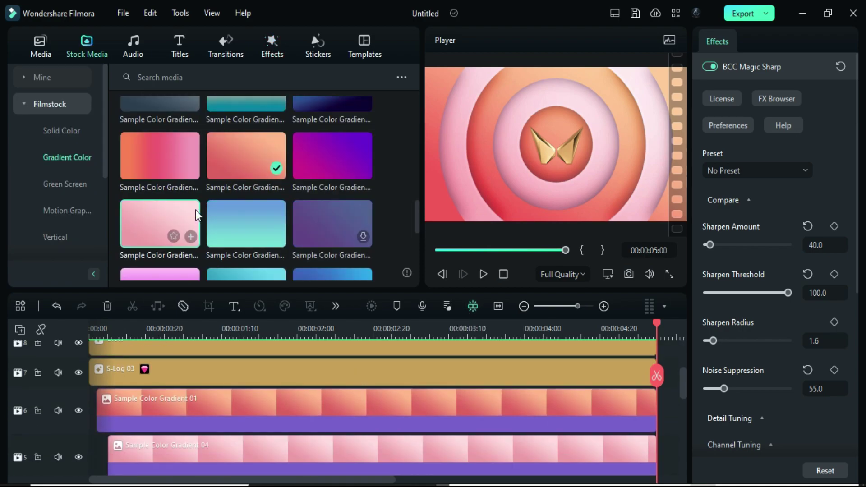
Replace the ring and bottom background clips with blue Sample Color Gradient 18, then preview.
left_click(238, 239)
left_click_drag(238, 238, 195, 414)
scroll(174, 433, "down", 1)
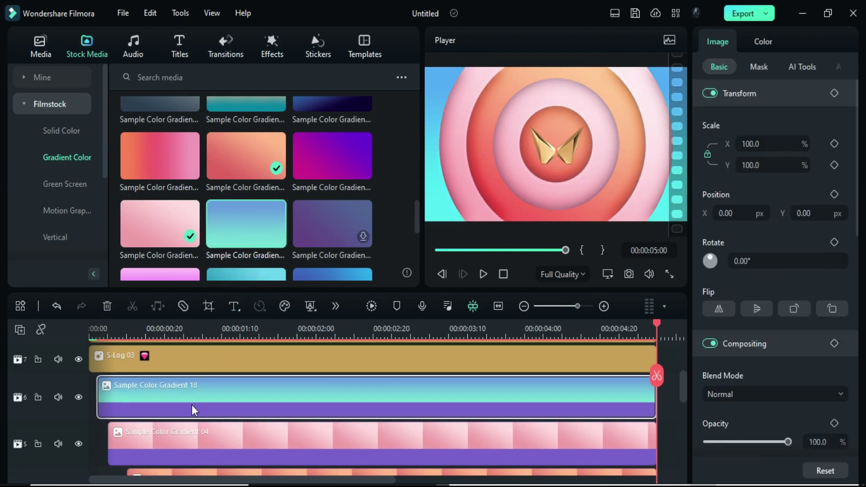
scroll(209, 435, "down", 2)
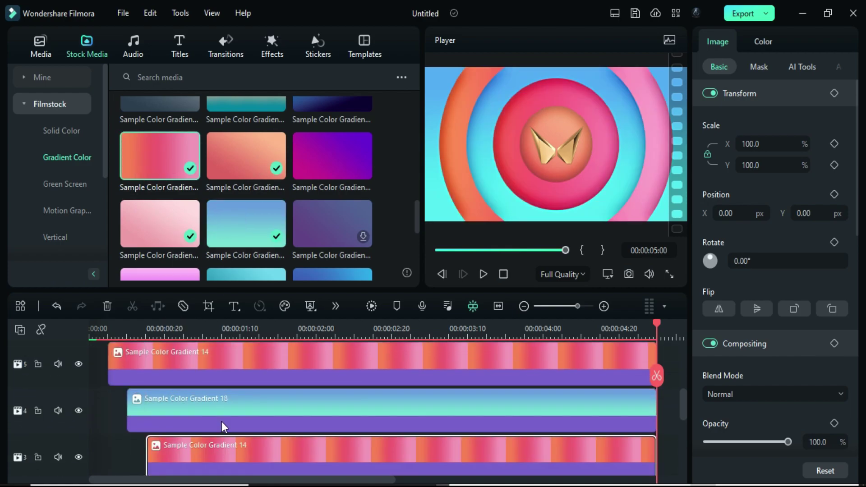
scroll(208, 435, "down", 1)
scroll(209, 435, "down", 1)
left_click_drag(208, 435, 208, 435)
key("space")
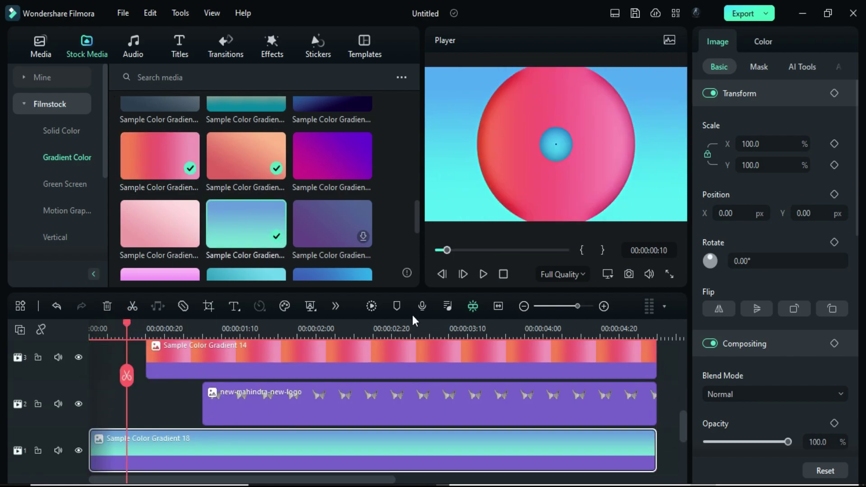